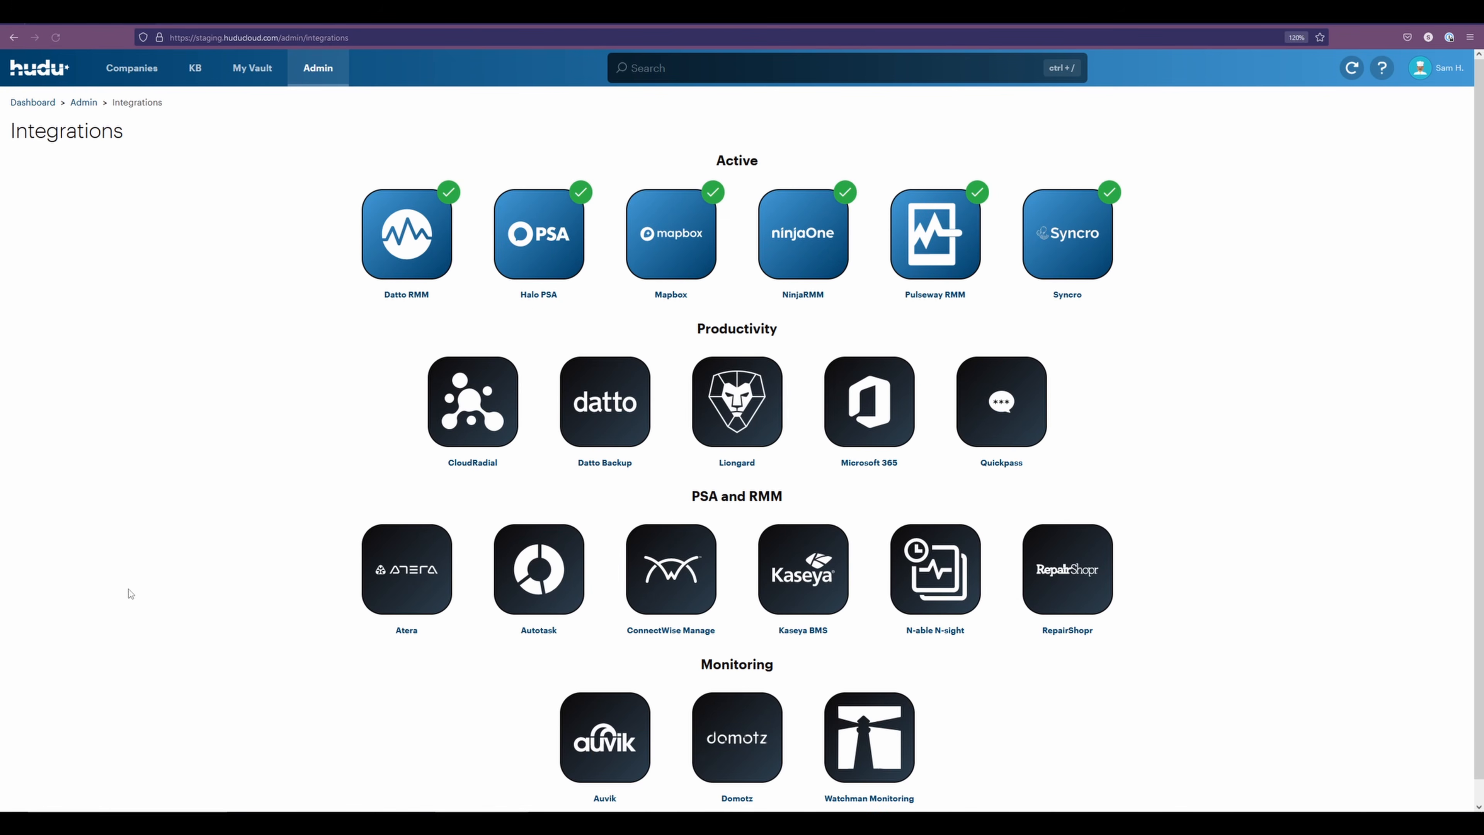
# Open the Liongard integration setup, switch to Liongard, and generate a Liongard API token with an unlimited expiration period
pyautogui.click(728, 416)
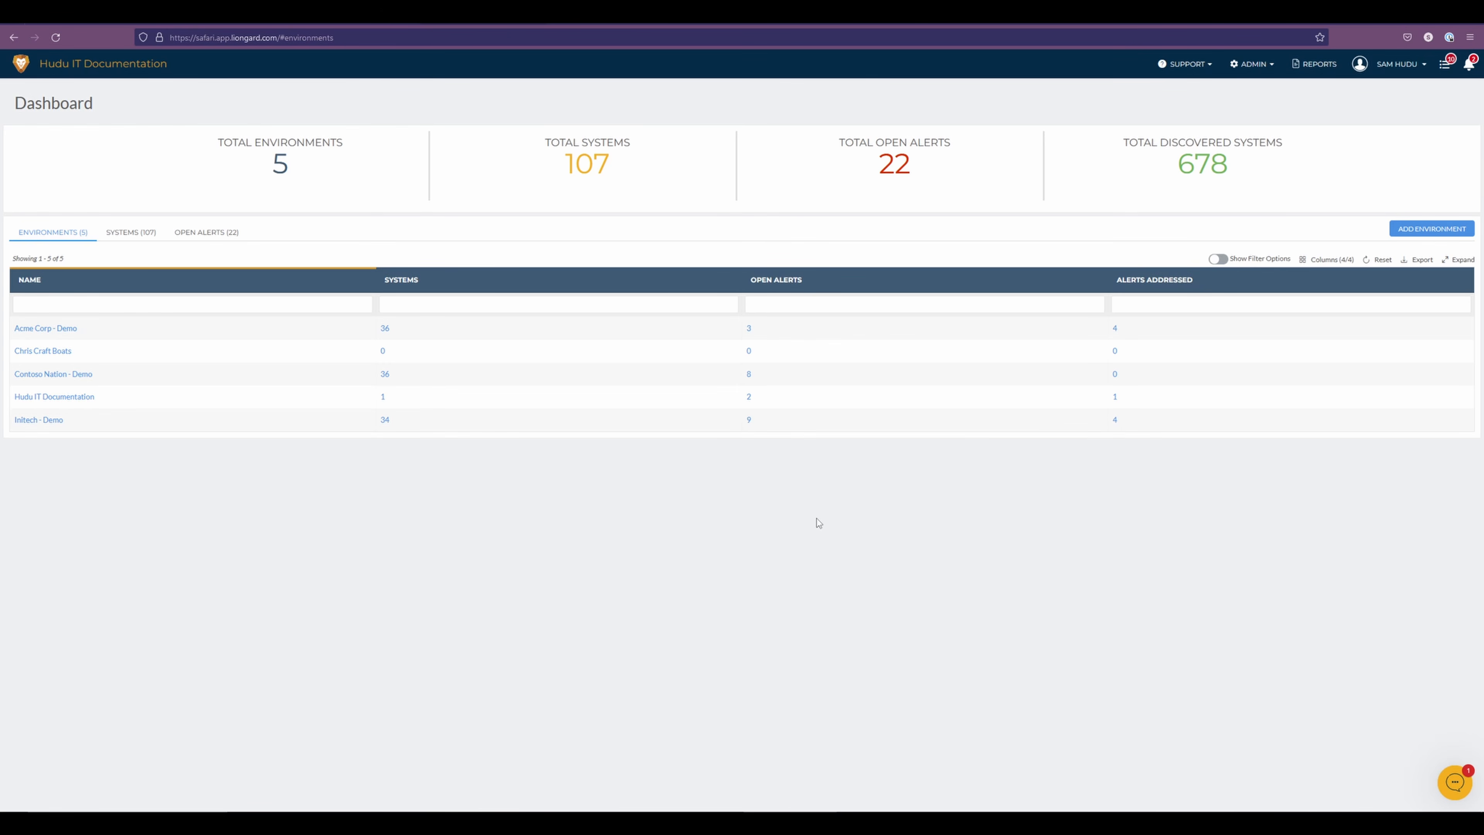
pyautogui.click(1381, 64)
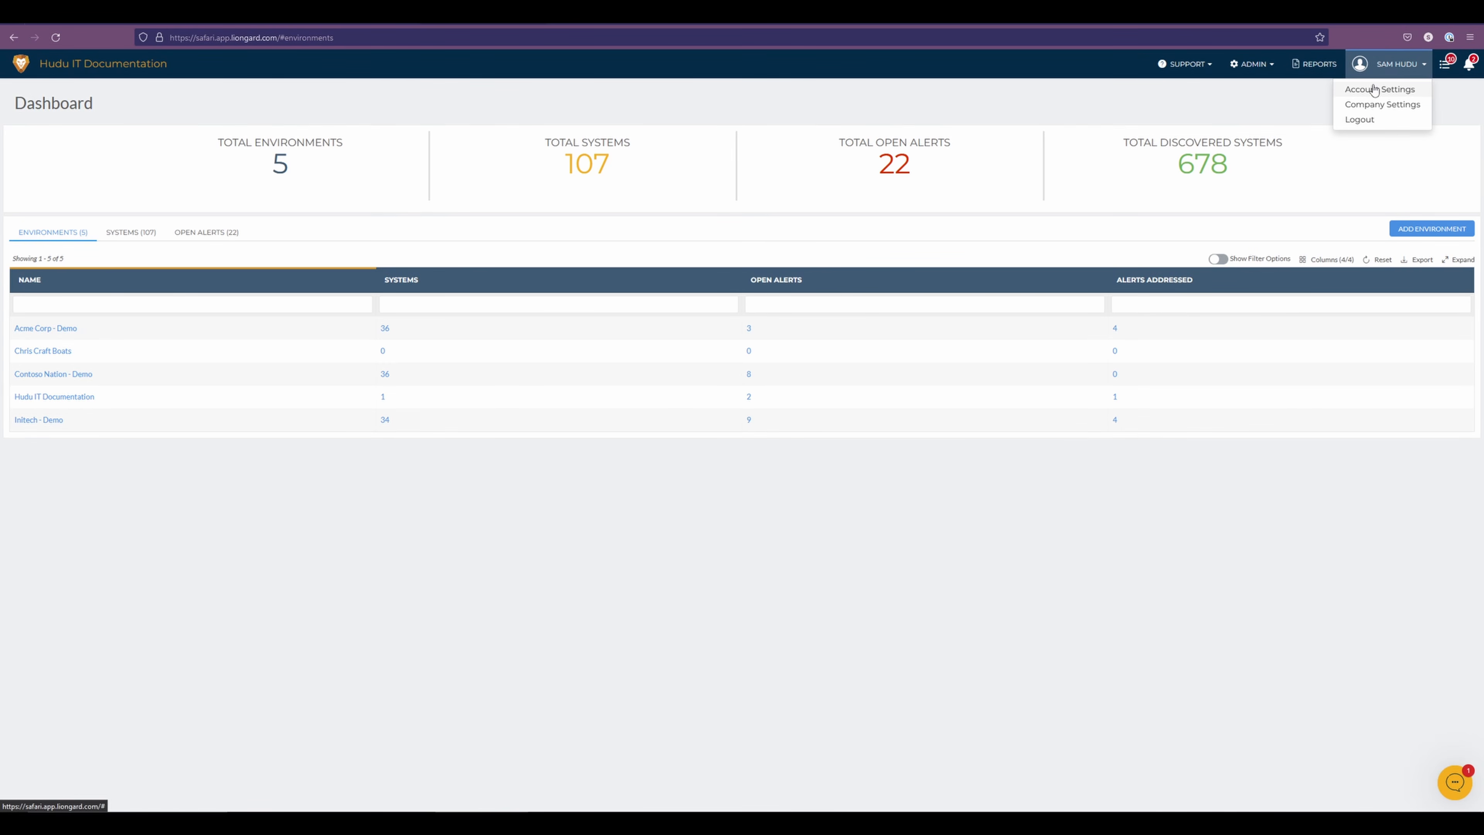
pyautogui.click(1374, 89)
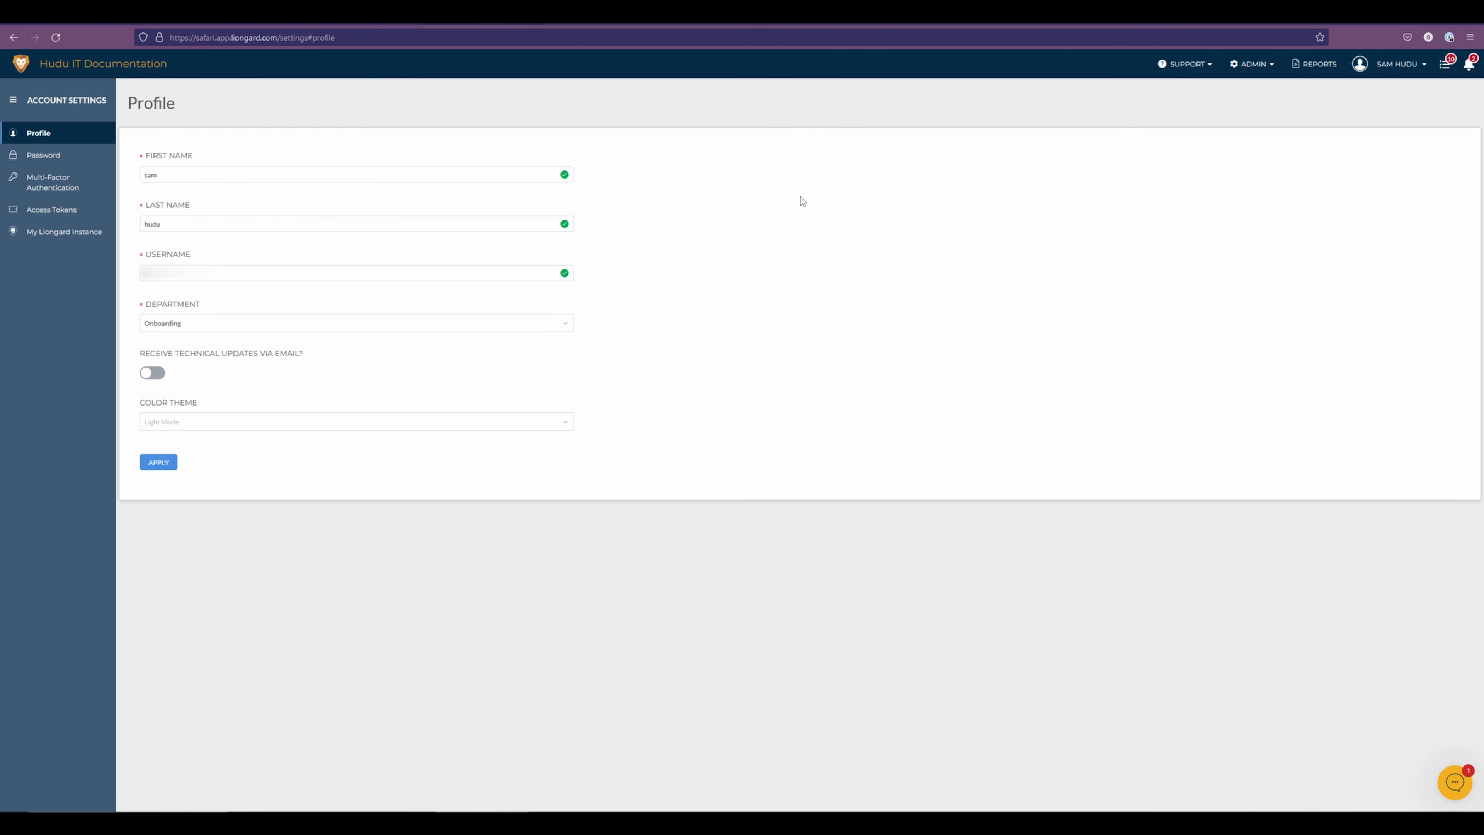
pyautogui.click(38, 211)
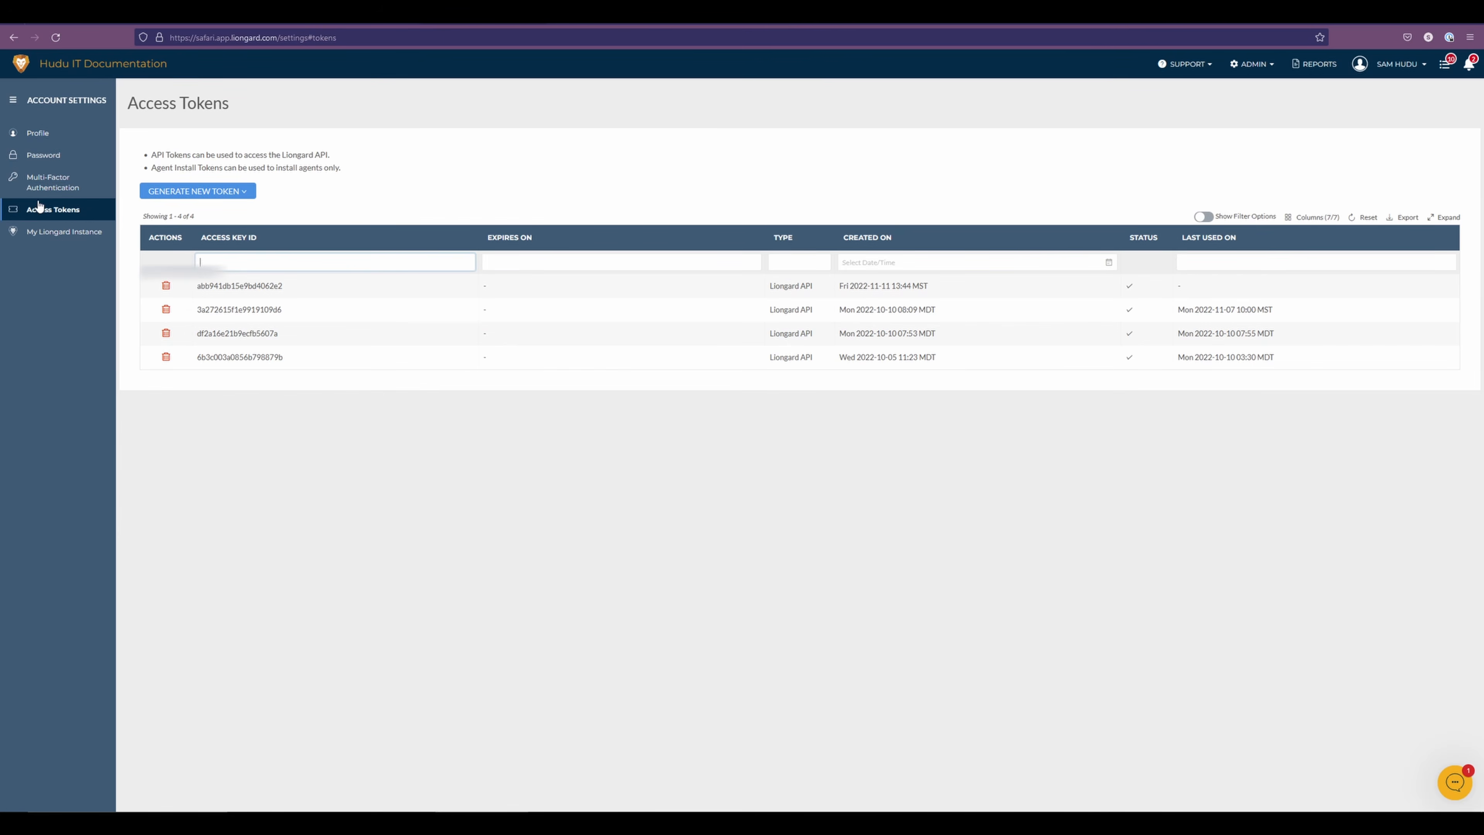
pyautogui.click(235, 199)
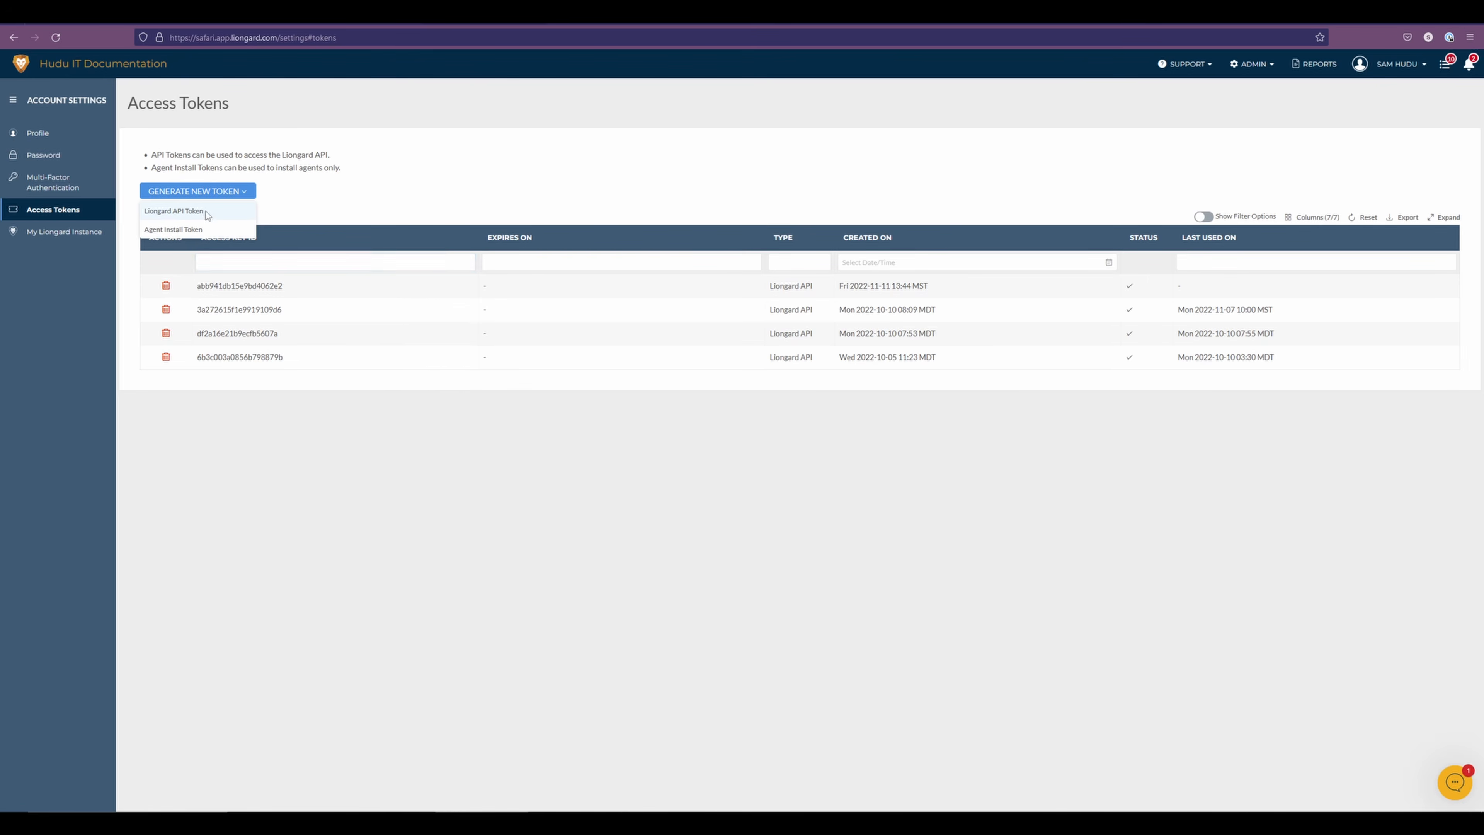
pyautogui.click(174, 211)
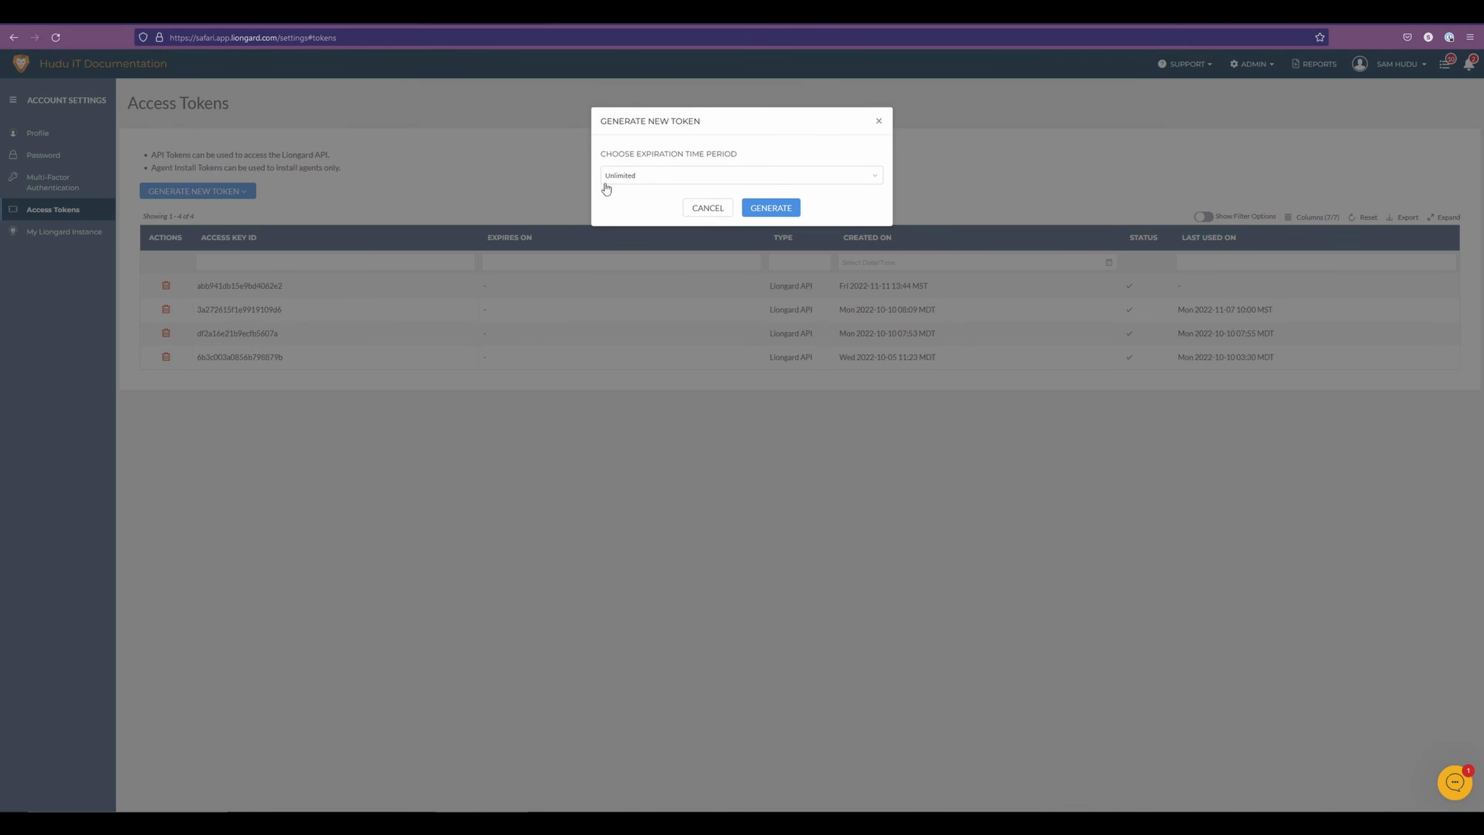
pyautogui.click(775, 207)
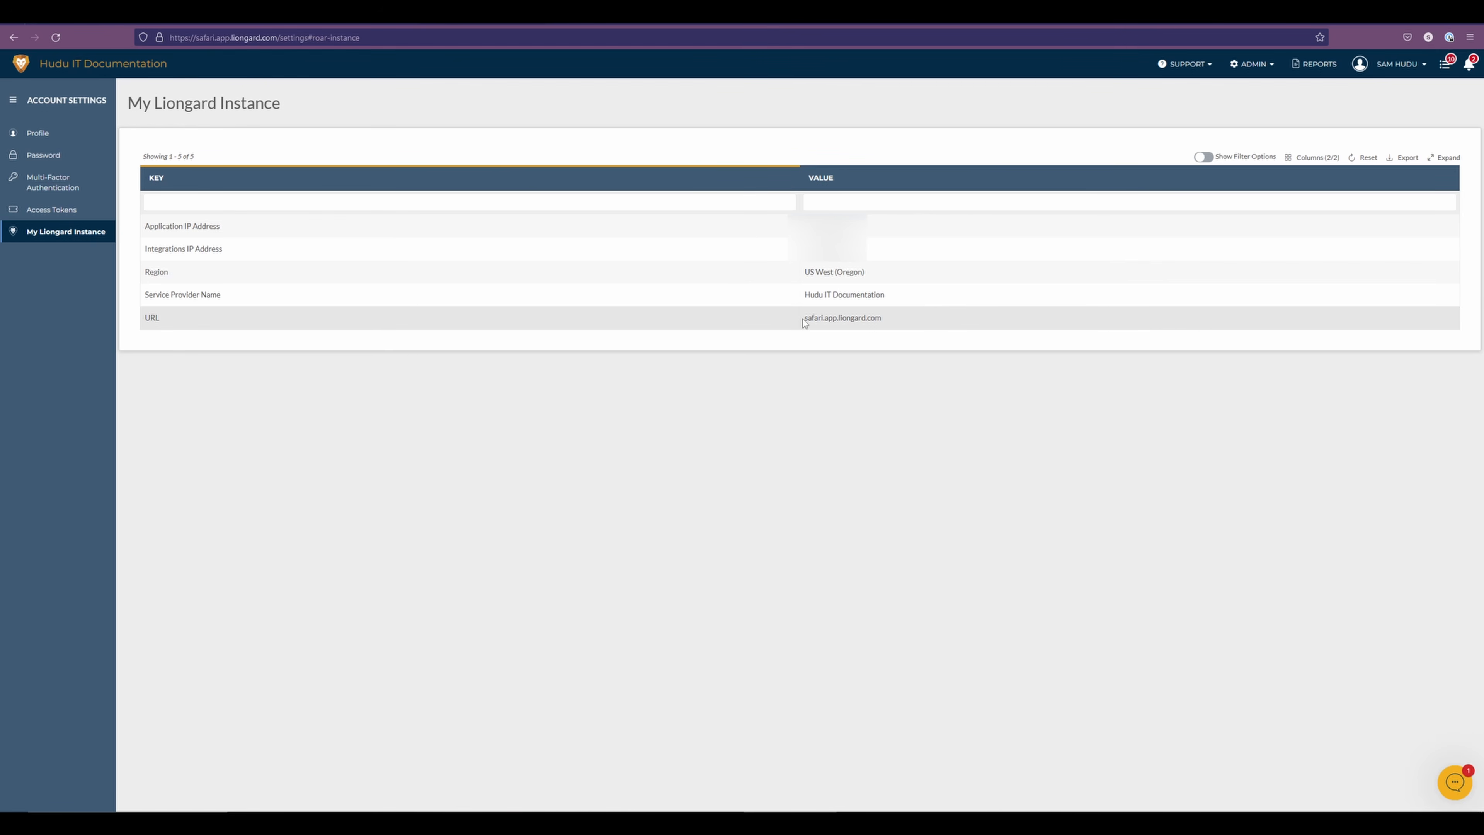
# Copy the instance URL safari.app.liongard.com from Liongard into Hudu's Liongard domain field and save the integration settings
pyautogui.moveTo(802, 319); pyautogui.dragTo(897, 325)
pyautogui.hotkey('ctrl', 'c')
pyautogui.click(109, 17)
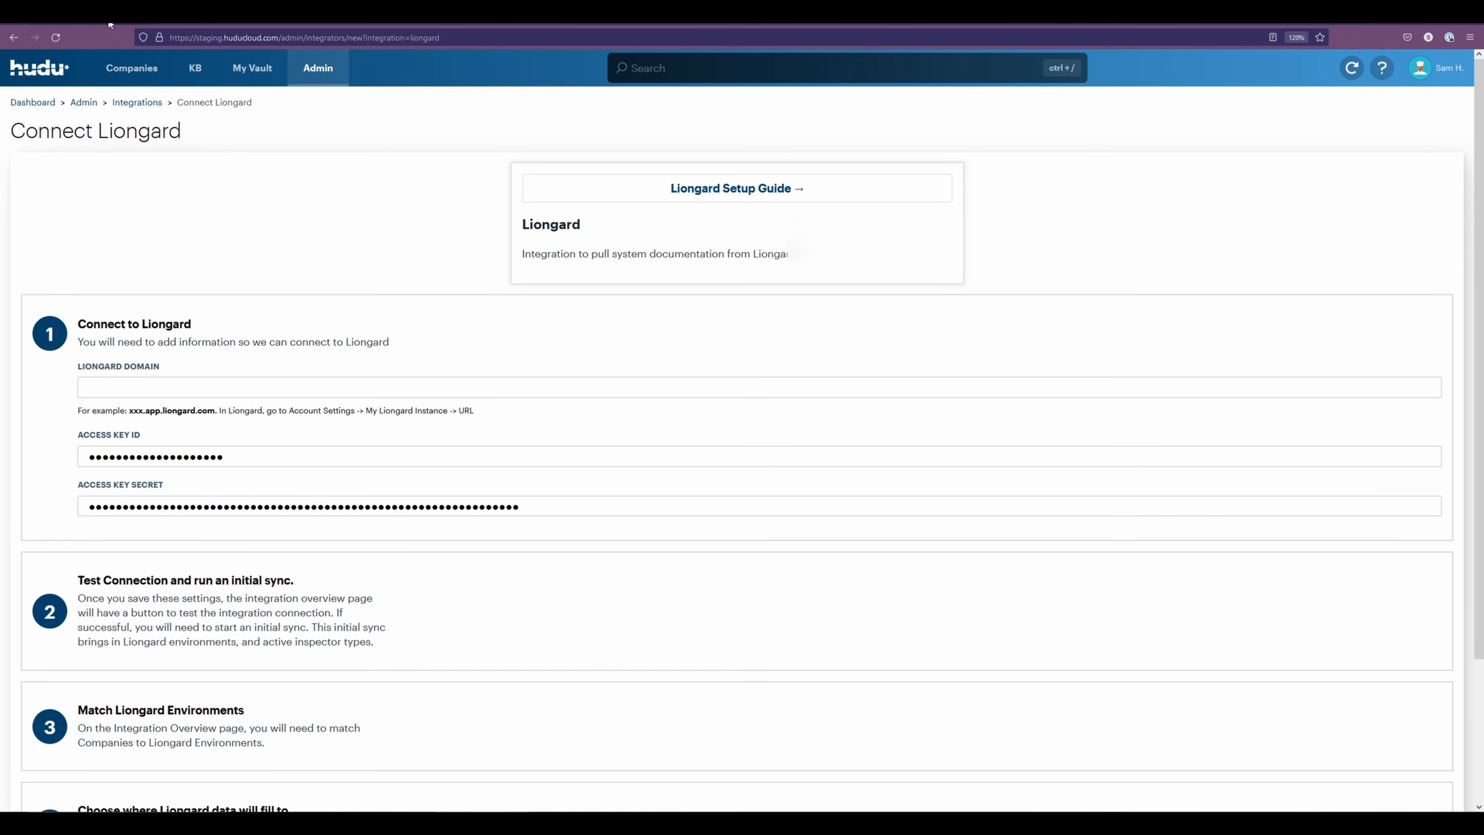
pyautogui.click(113, 387)
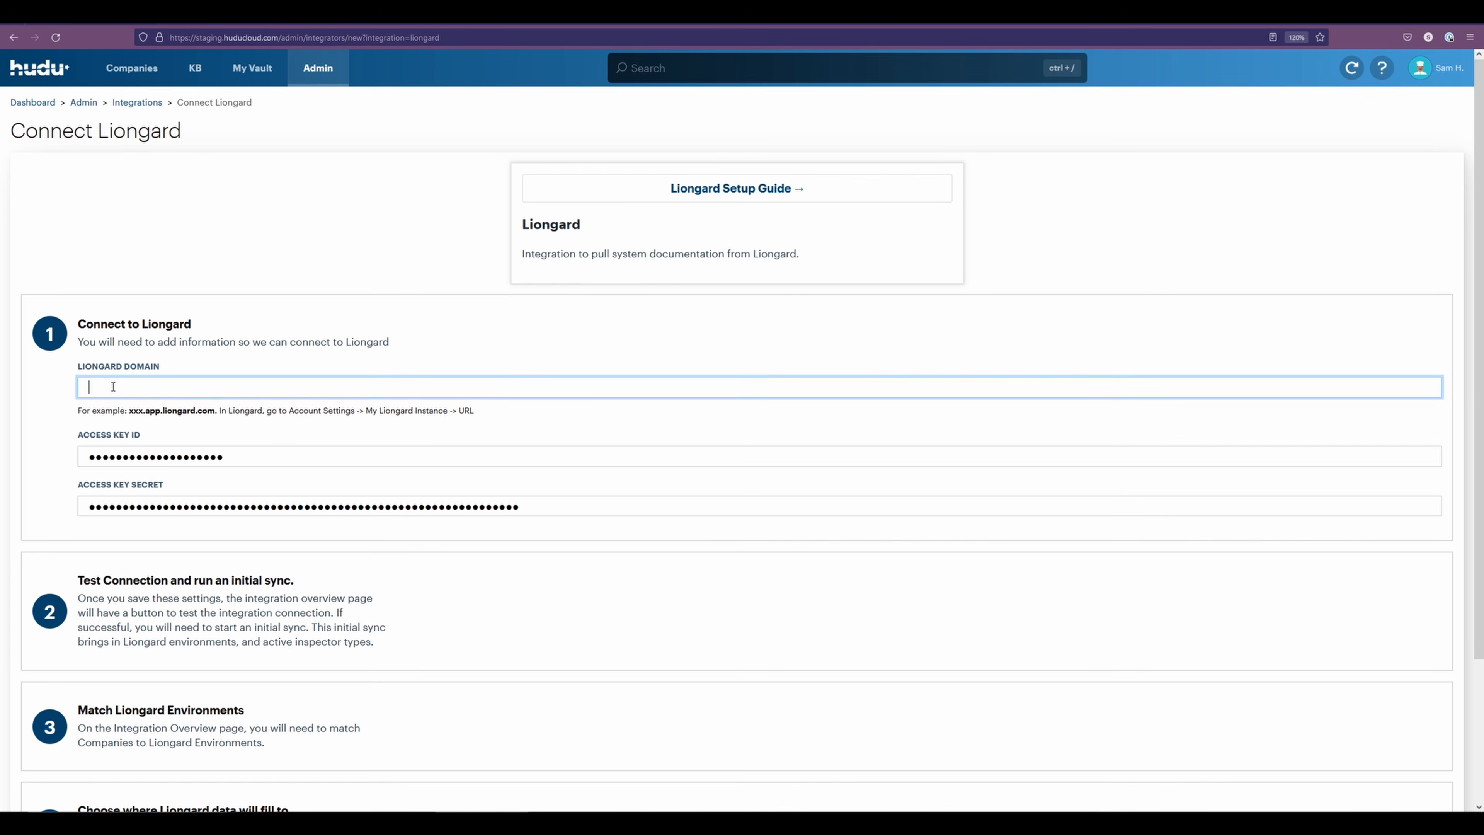
pyautogui.hotkey('ctrl', 'v')
pyautogui.click(315, 192)
pyautogui.scroll(-3, 500, 316)
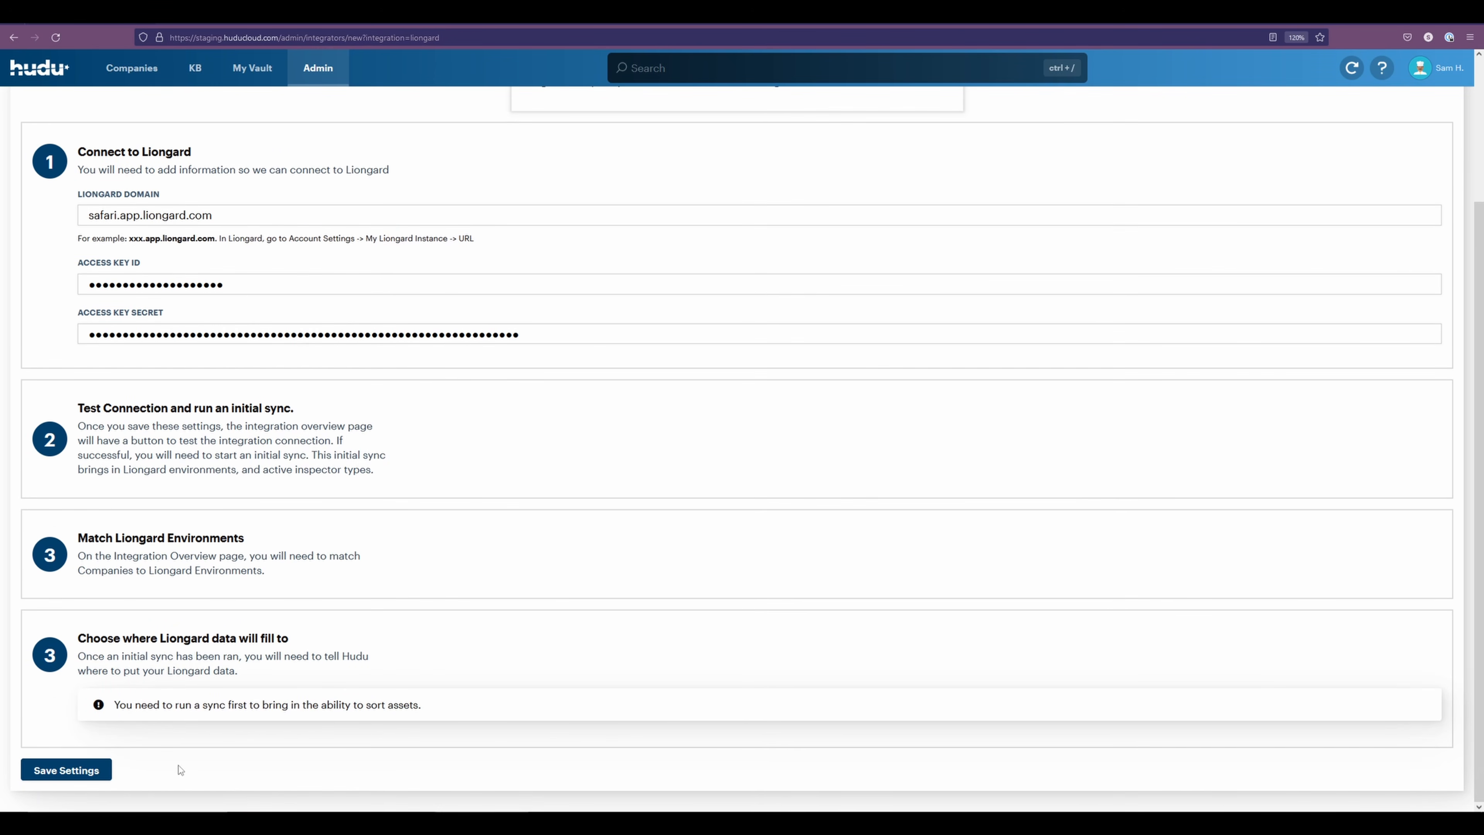
pyautogui.click(86, 769)
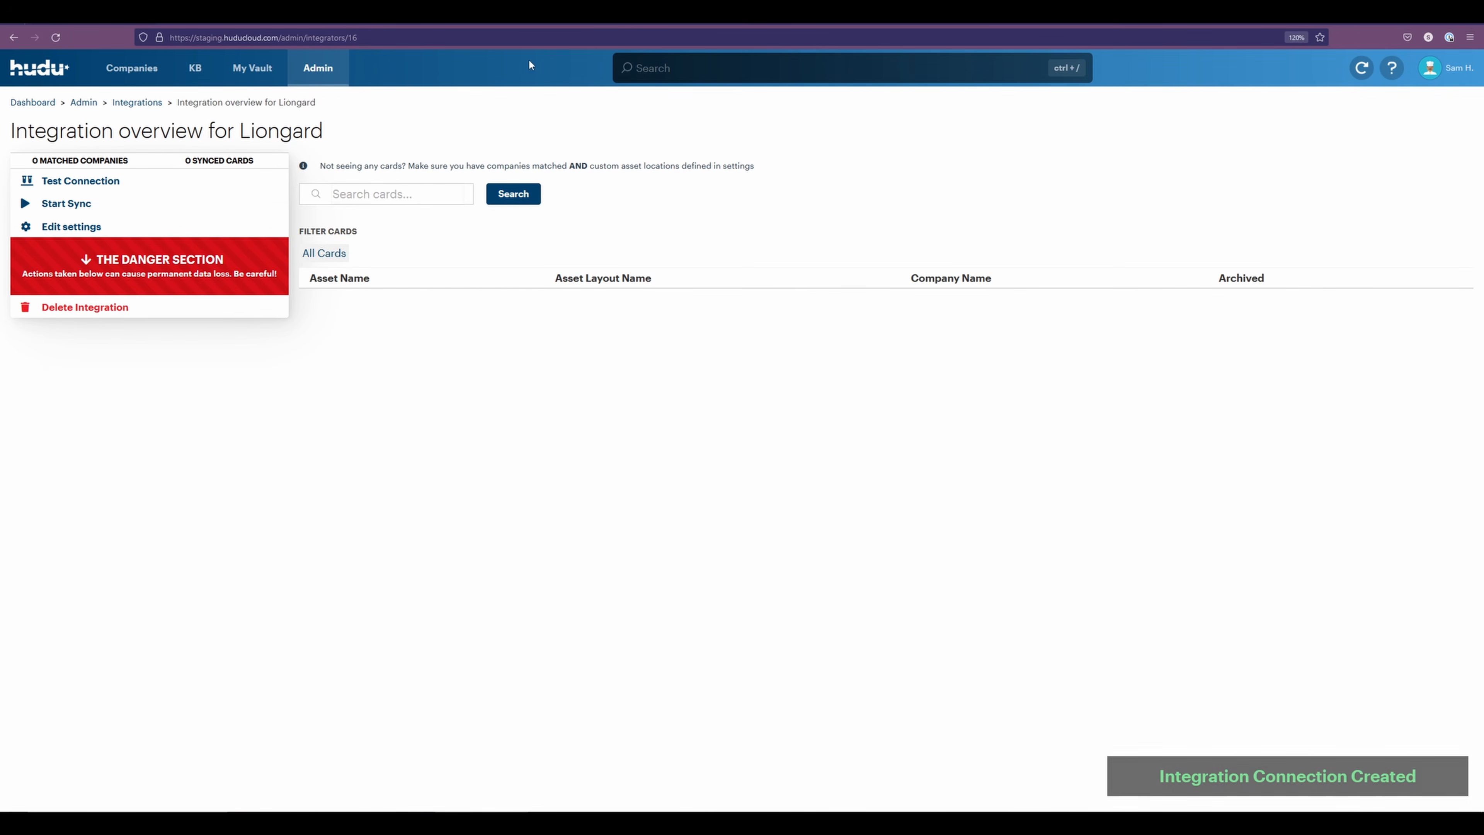
# Test the Liongard connection and run the initial sync, reloading the integration overview
pyautogui.click(80, 183)
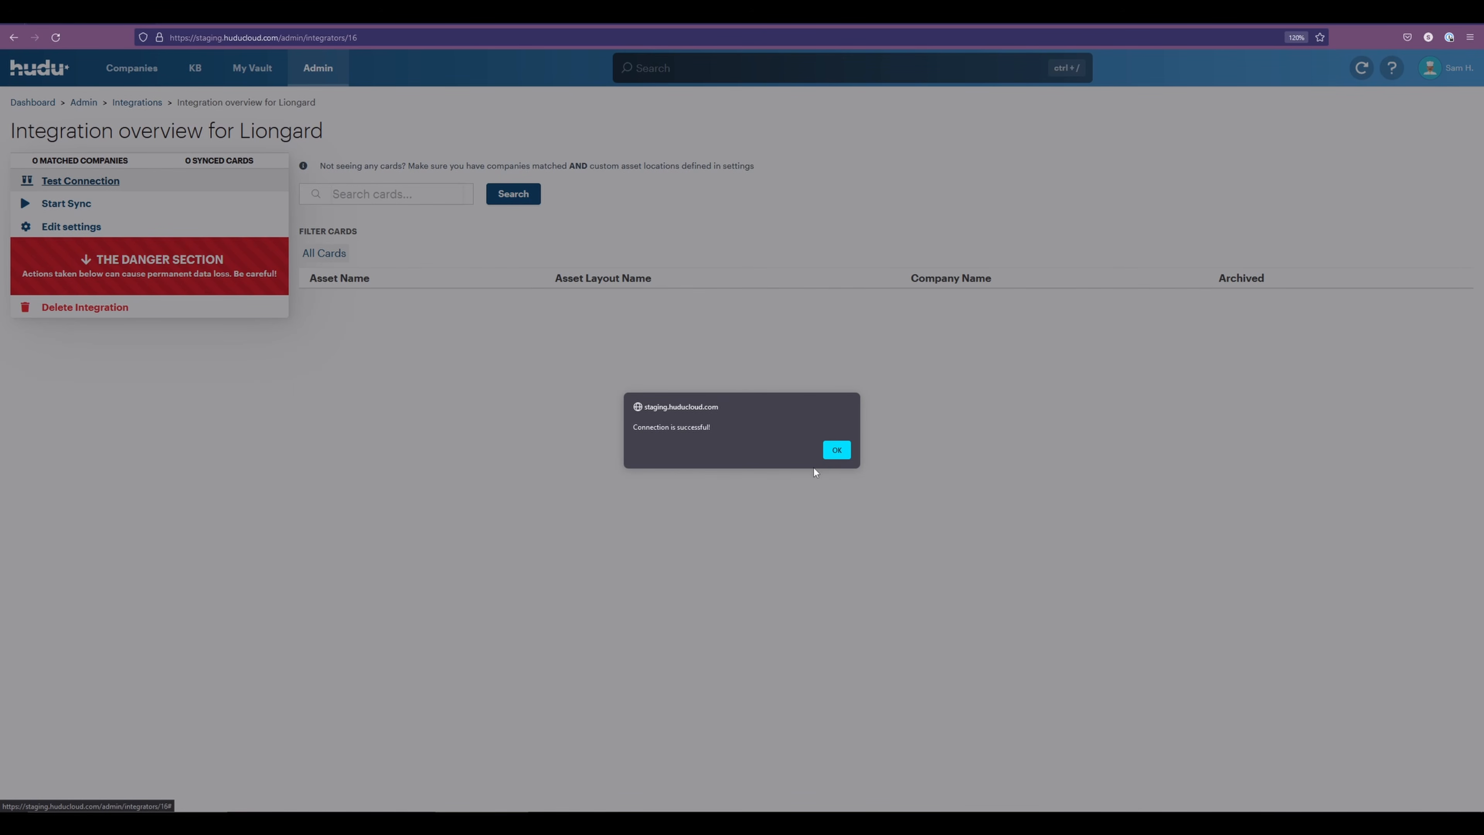
pyautogui.click(840, 449)
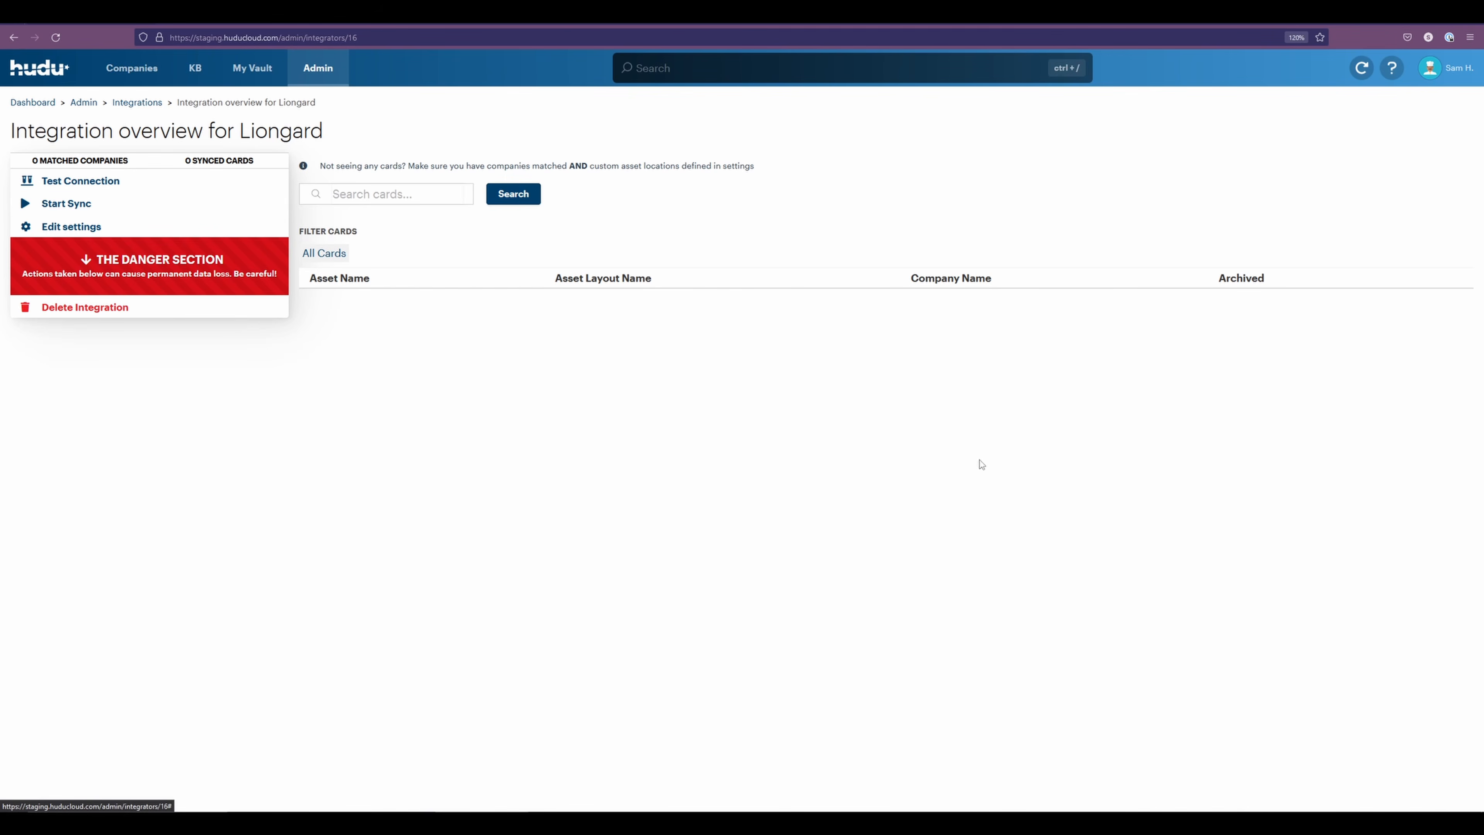
pyautogui.click(61, 202)
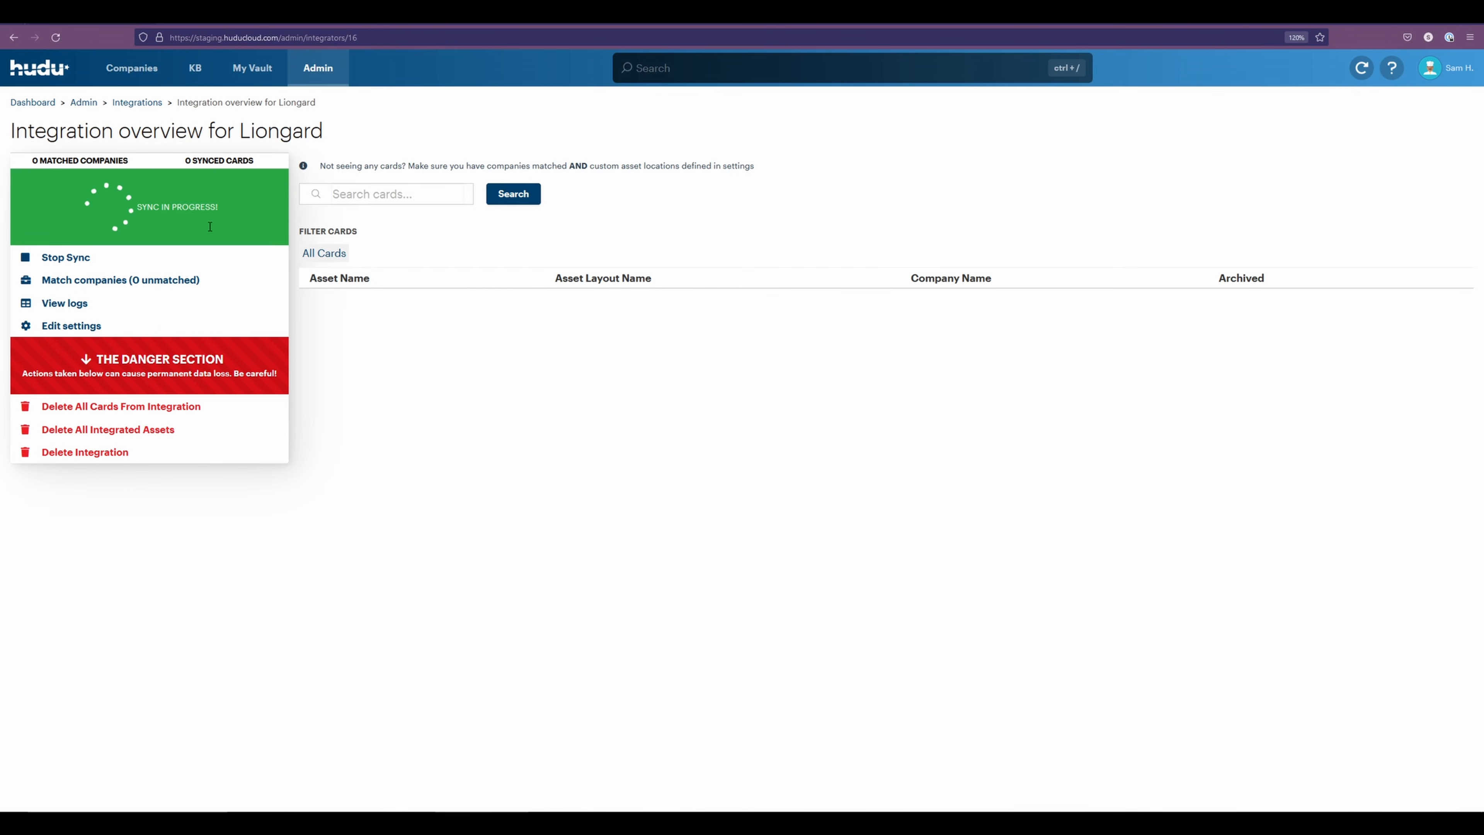
pyautogui.click(58, 33)
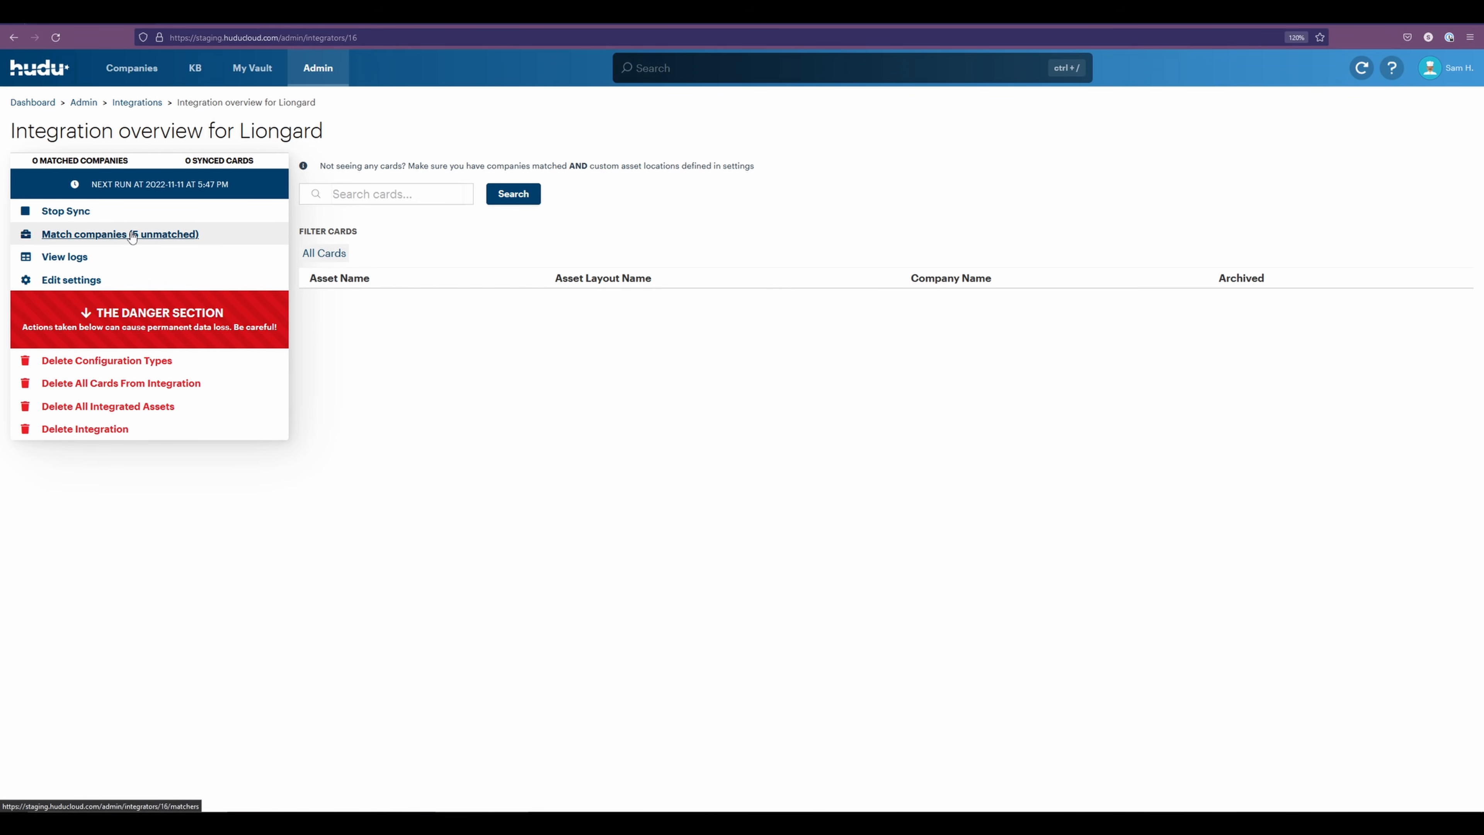
# Add a sort rule for the office365-inspector type in the Liongard integration settings
pyautogui.click(74, 286)
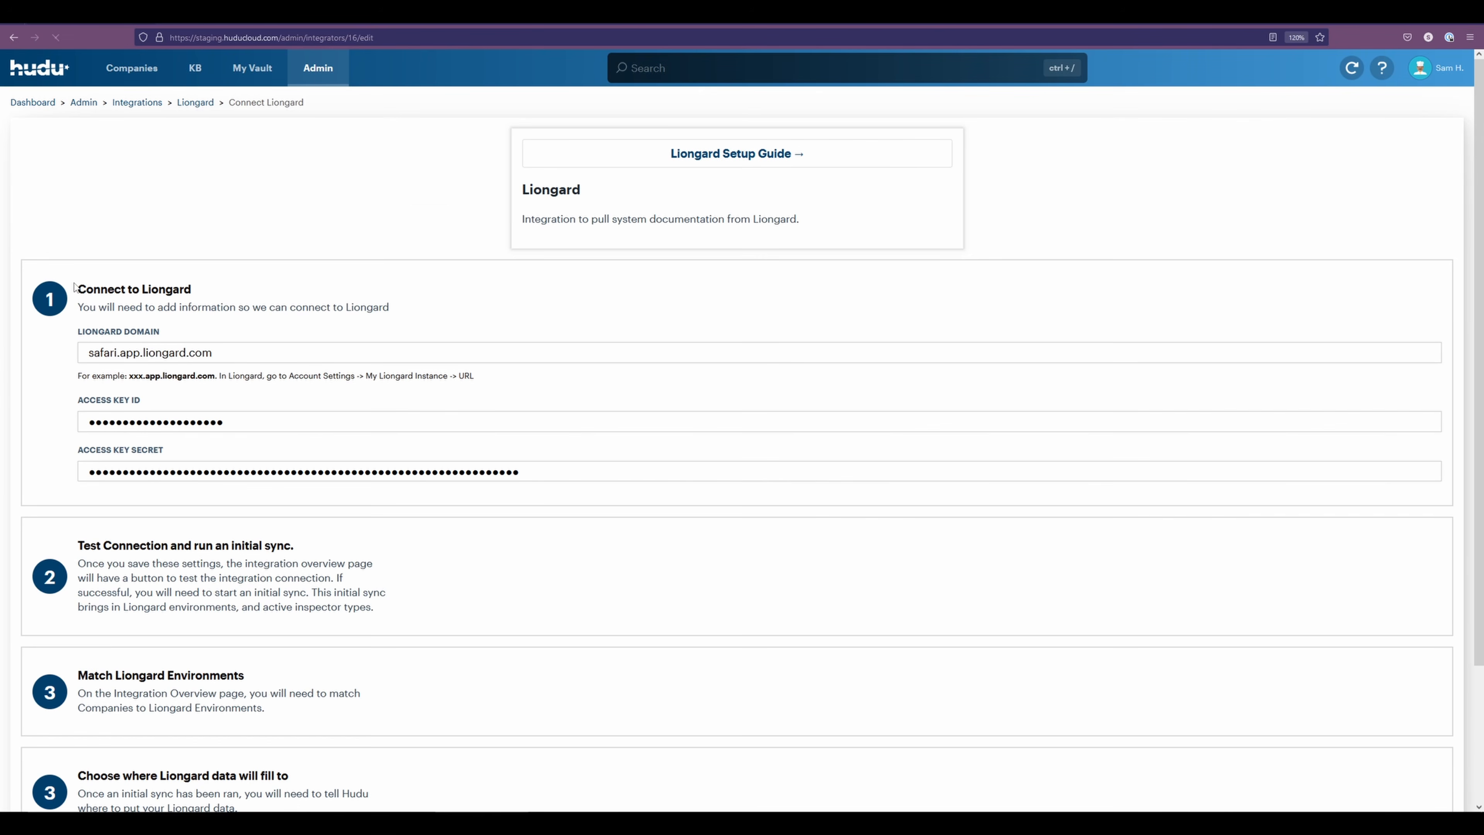
pyautogui.scroll(-3, 246, 354)
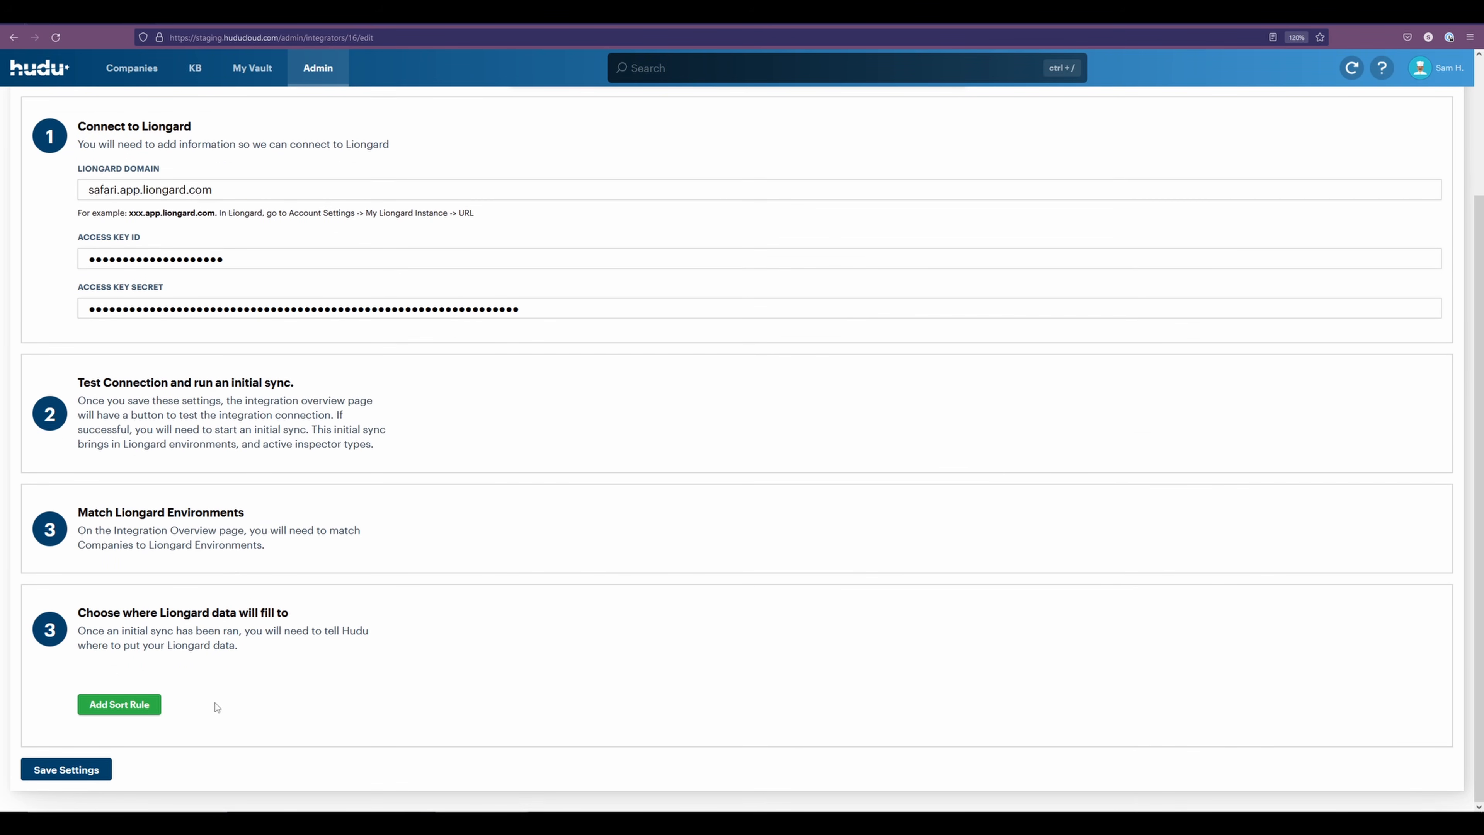
pyautogui.click(112, 710)
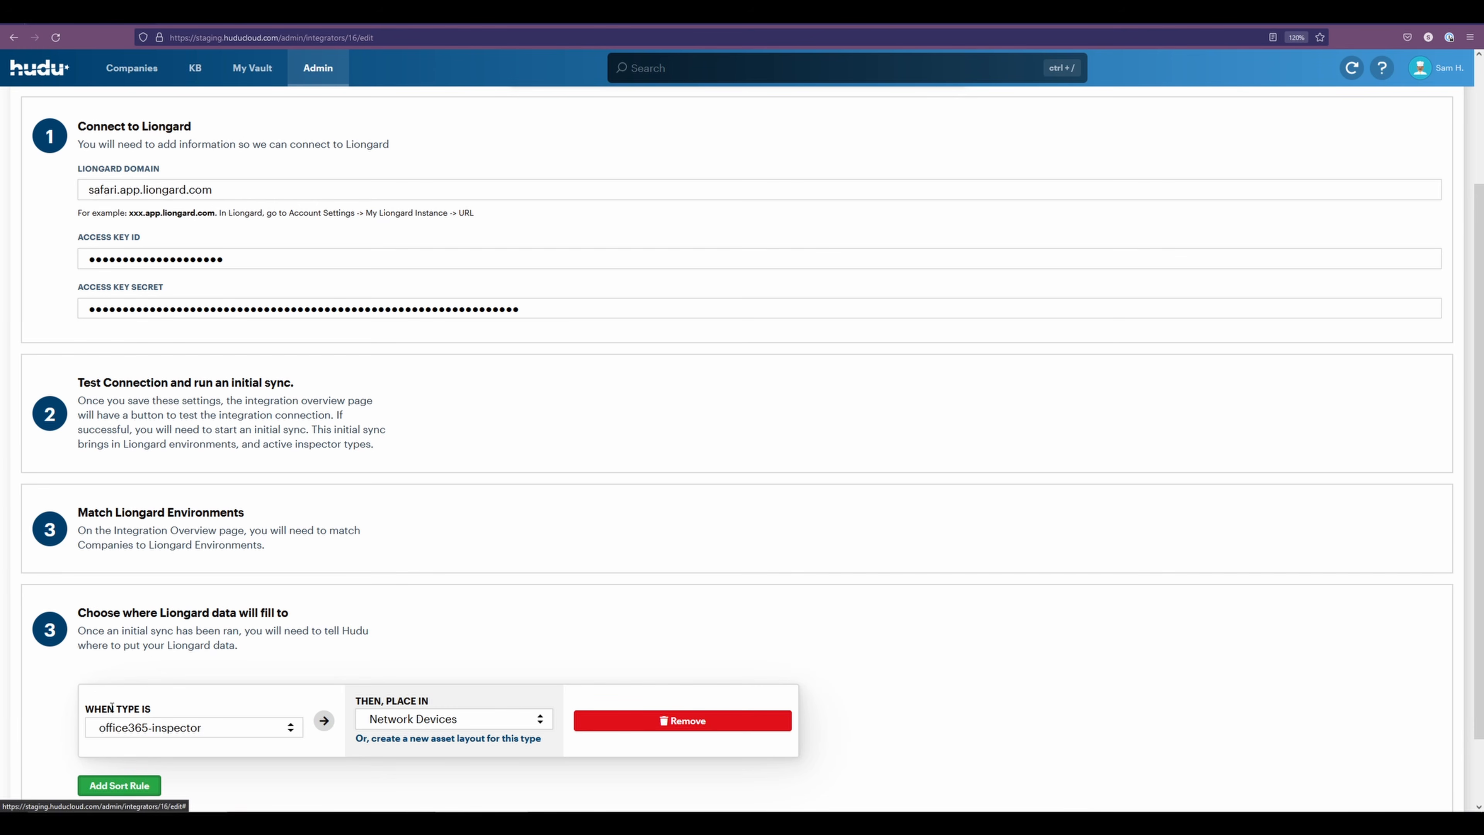
pyautogui.scroll(-3, 201, 544)
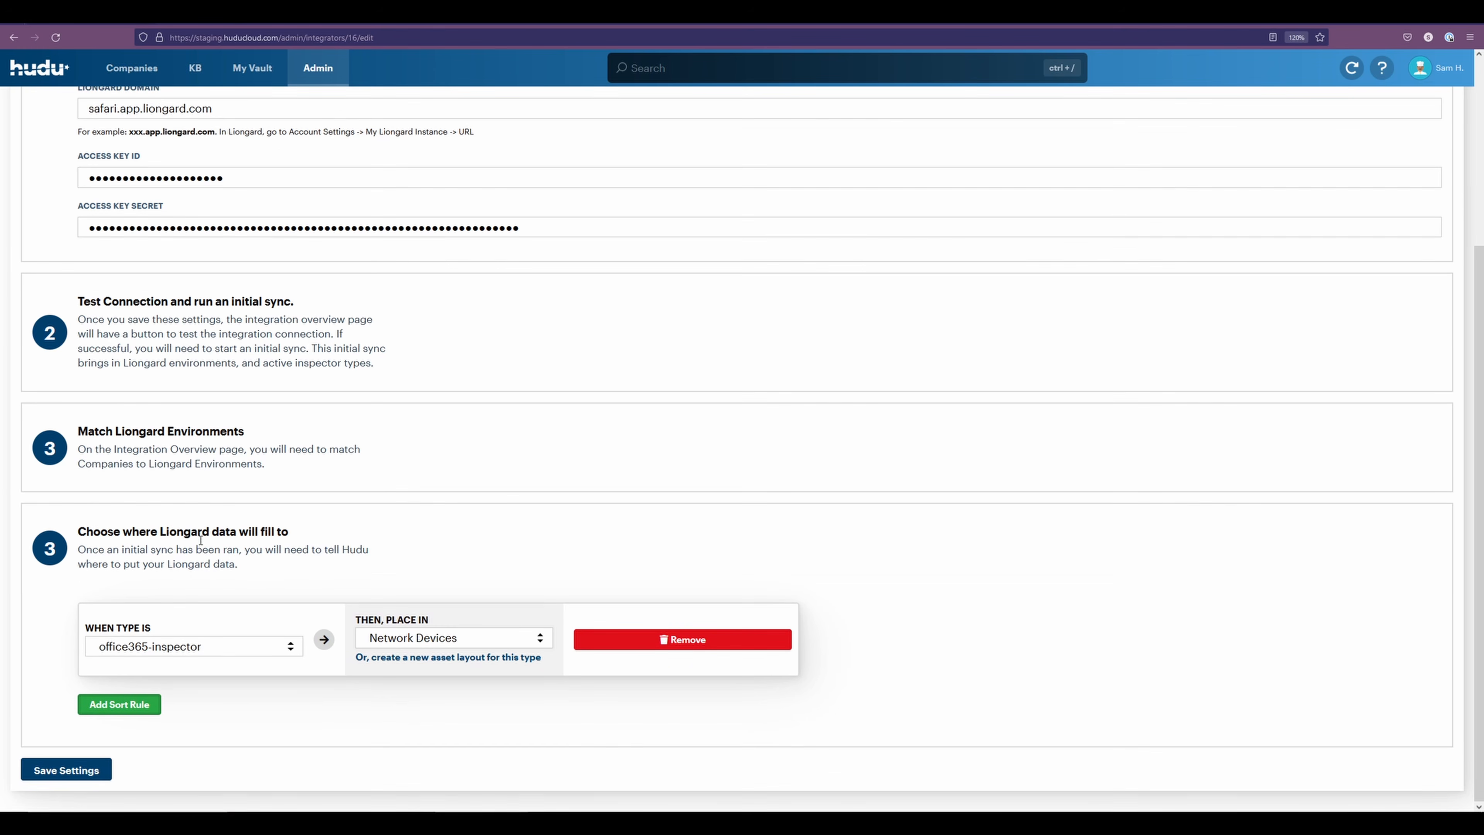
pyautogui.click(258, 648)
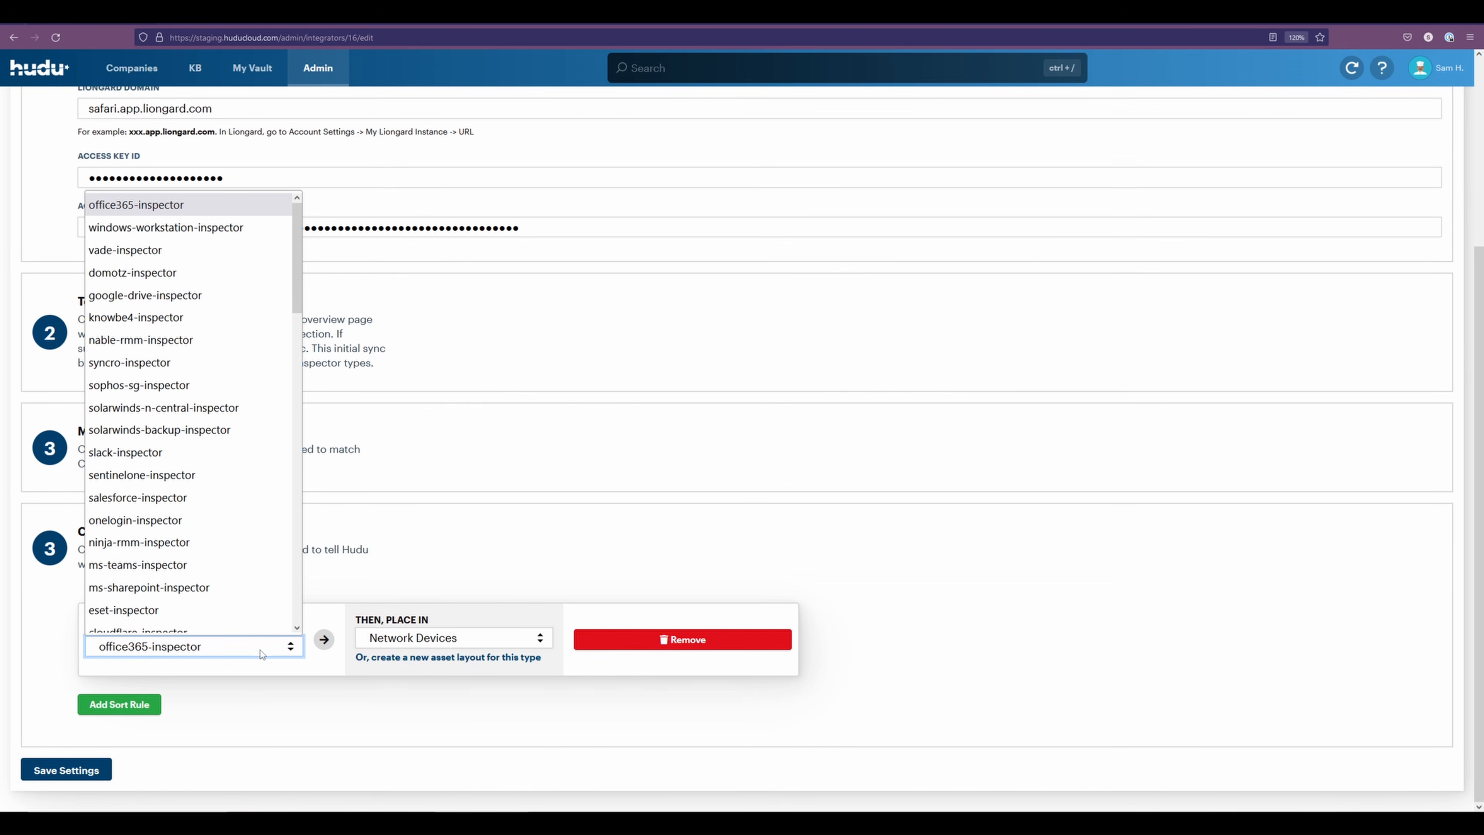
pyautogui.scroll(-15, 193, 244)
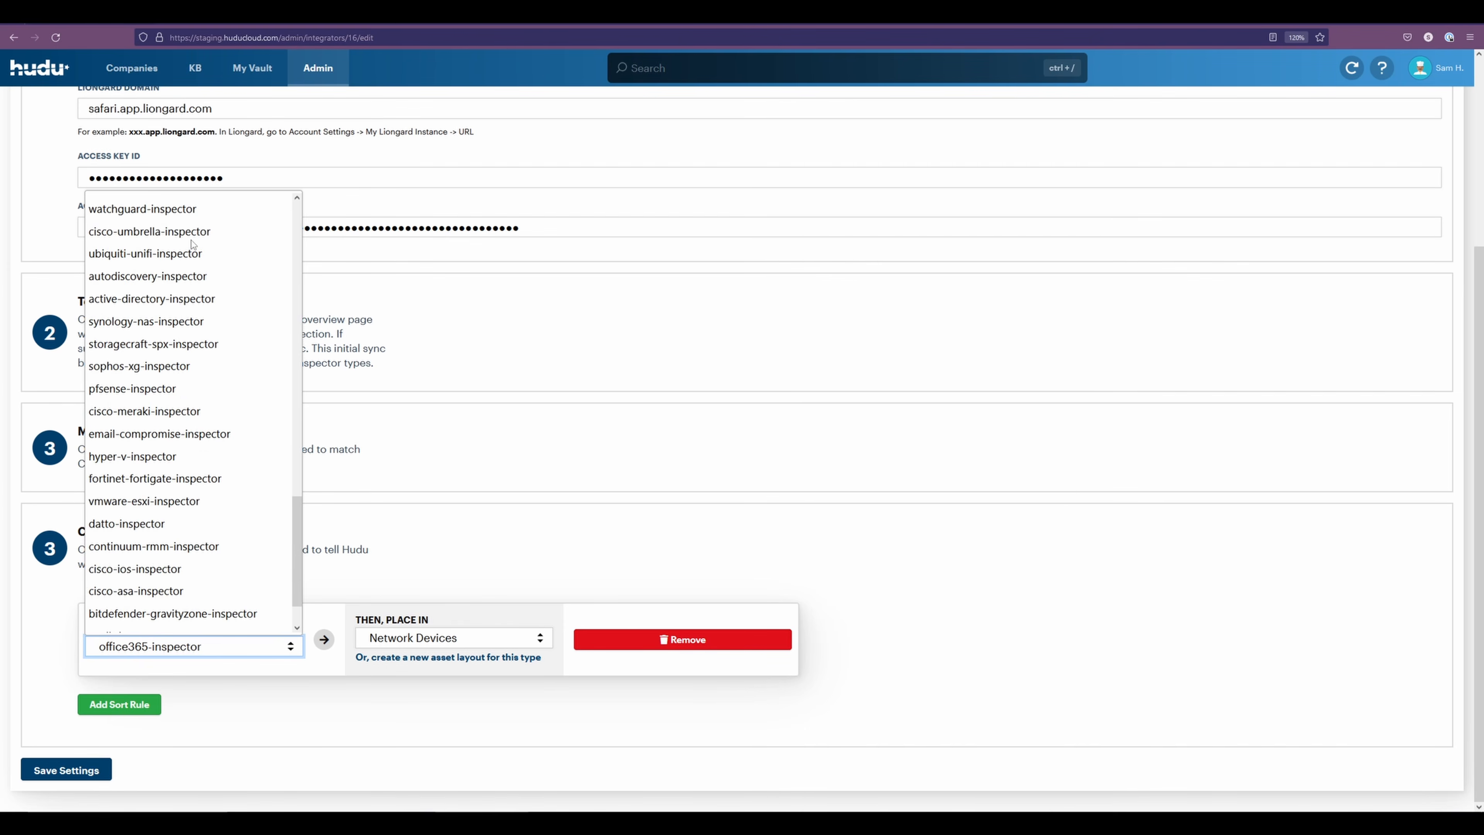
pyautogui.scroll(10, 198, 490)
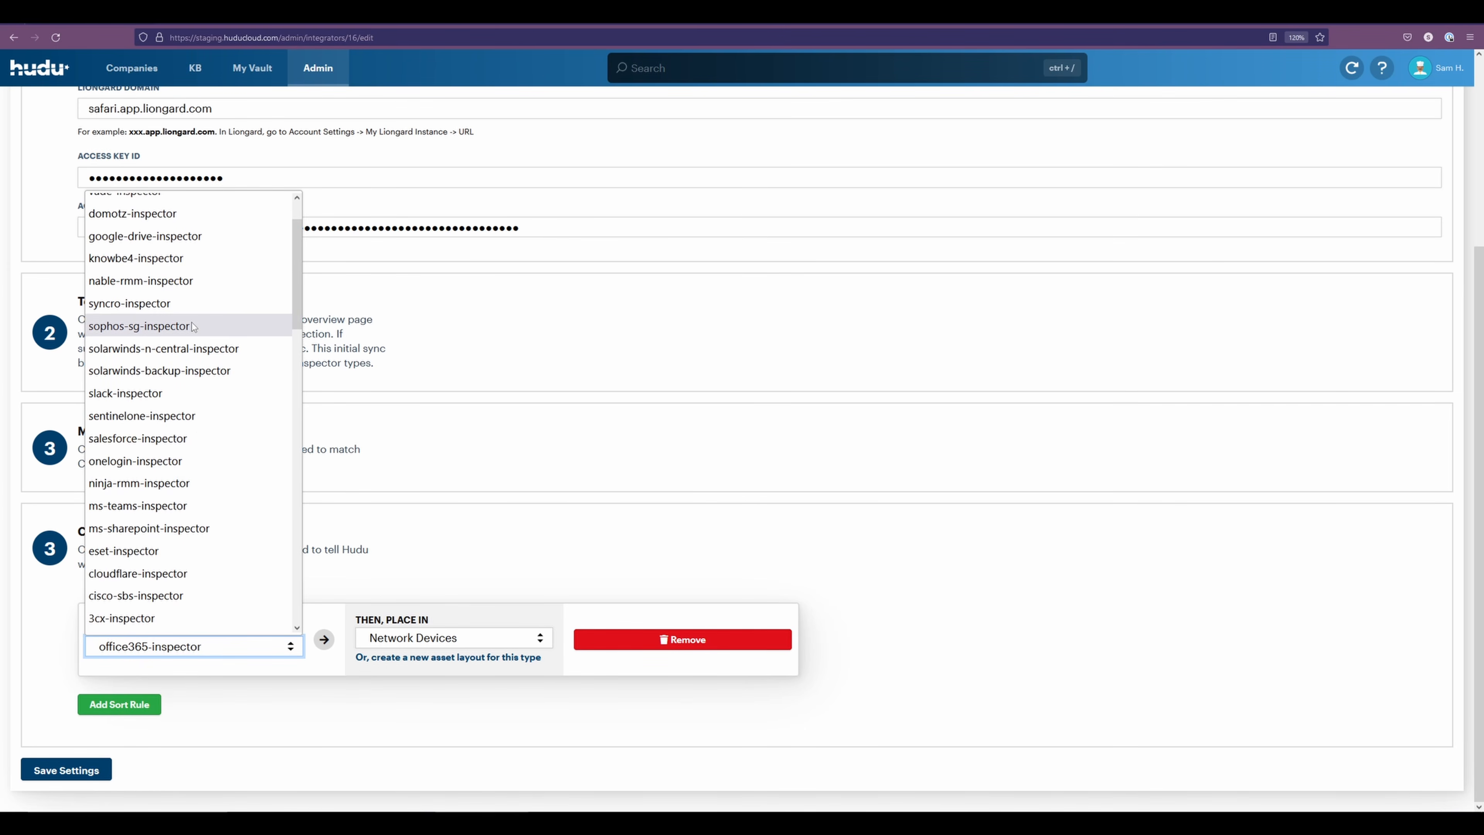
pyautogui.scroll(2, 257, 369)
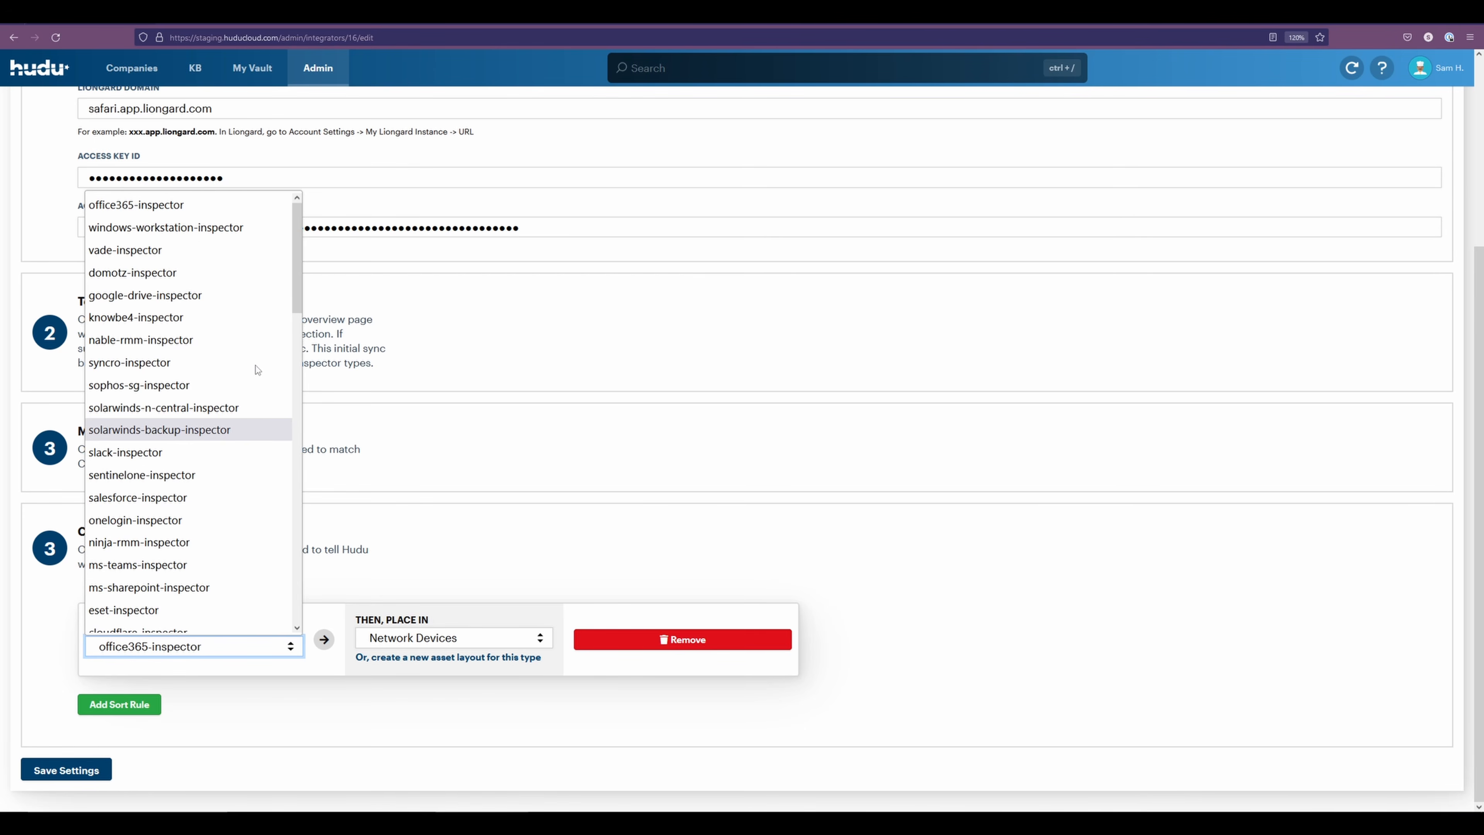
pyautogui.click(162, 205)
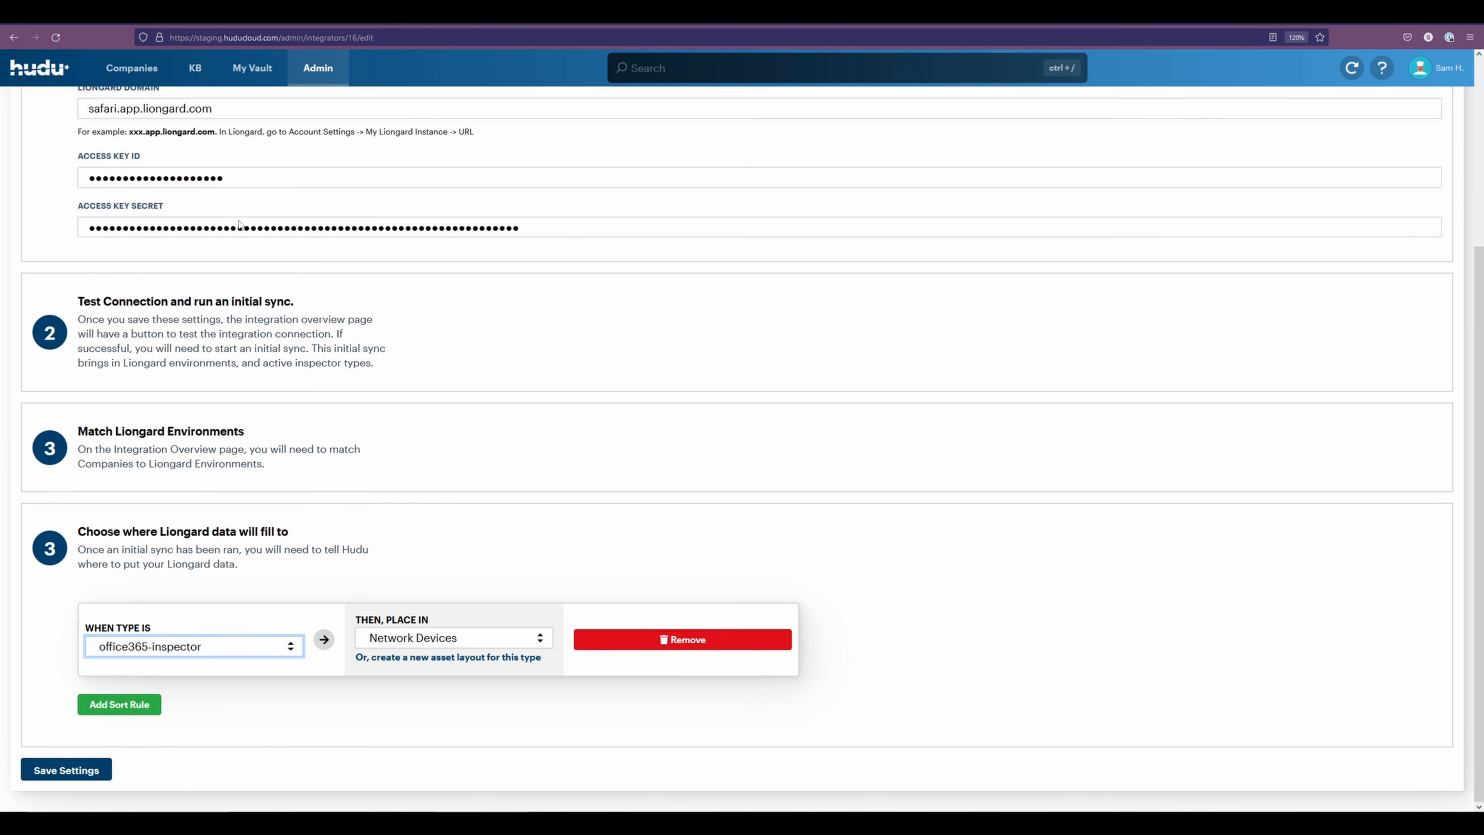
# Set the sort rule to place its data in Computer Assets and save the settings
pyautogui.click(433, 638)
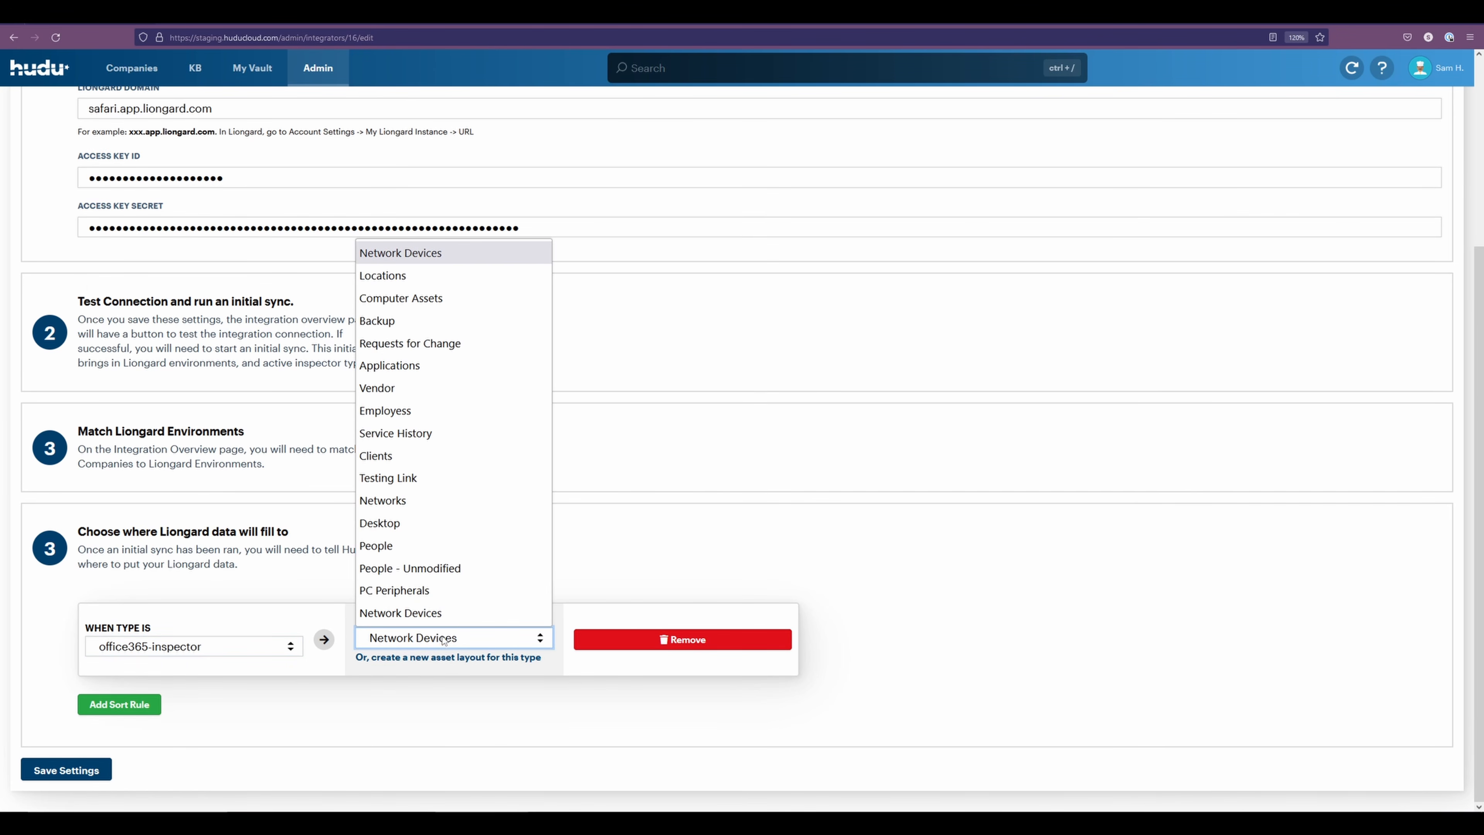
pyautogui.click(431, 301)
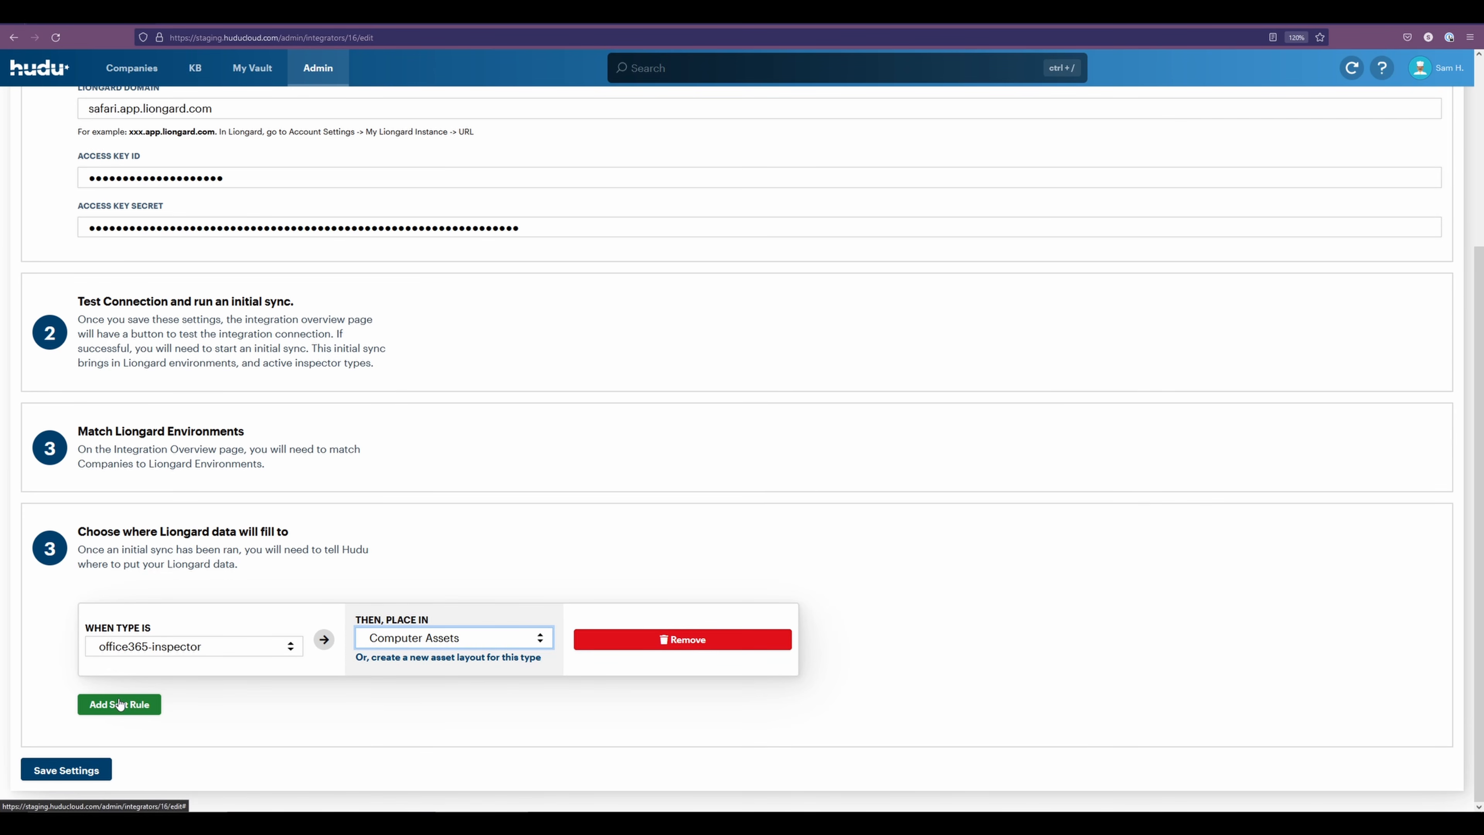
pyautogui.click(64, 776)
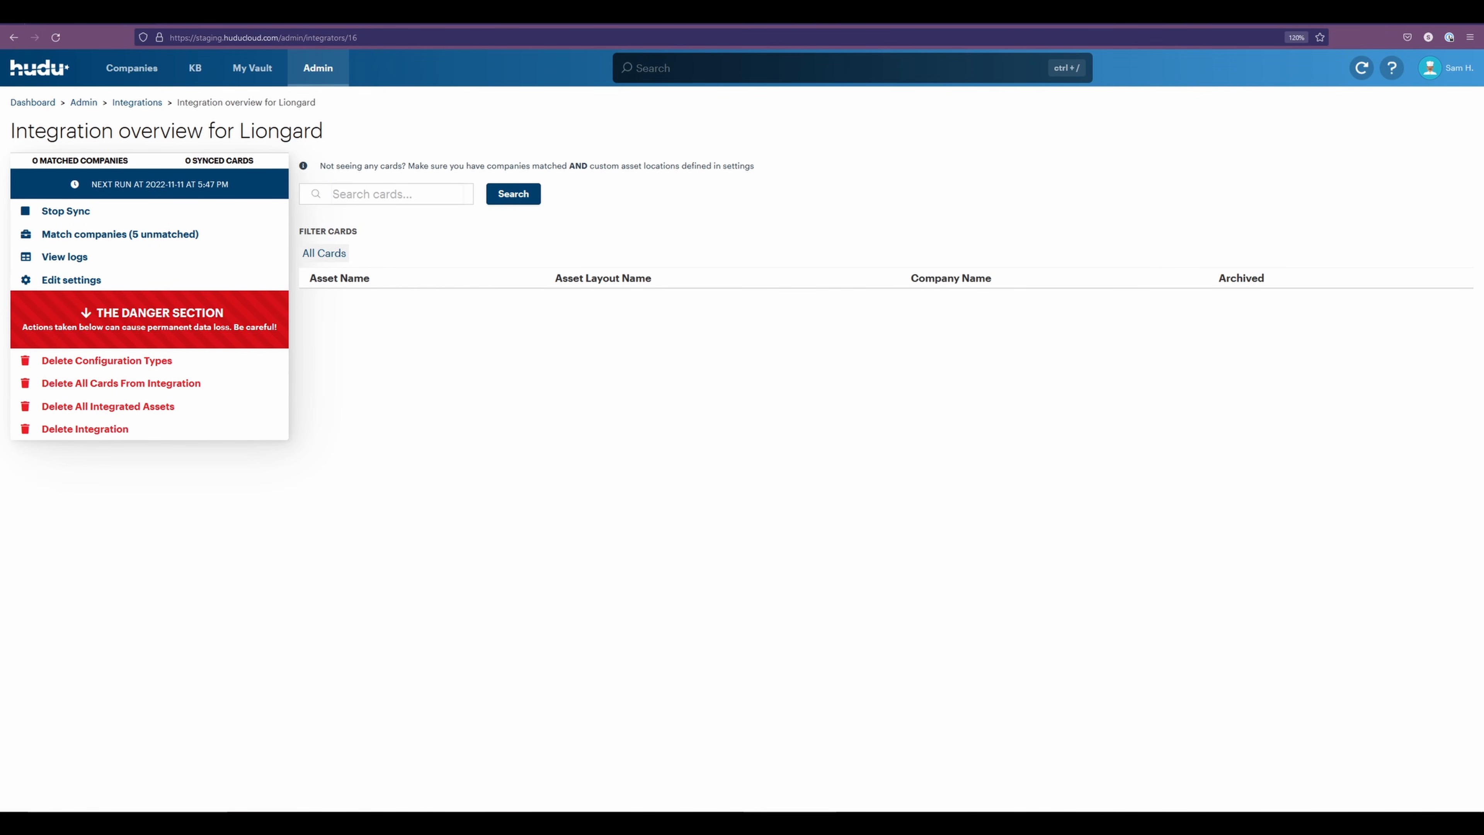
# Accept the suggested match for Acme Corp - Demo, create and match a company for Contoso Nation - Demo, and view the matched companies
pyautogui.click(121, 234)
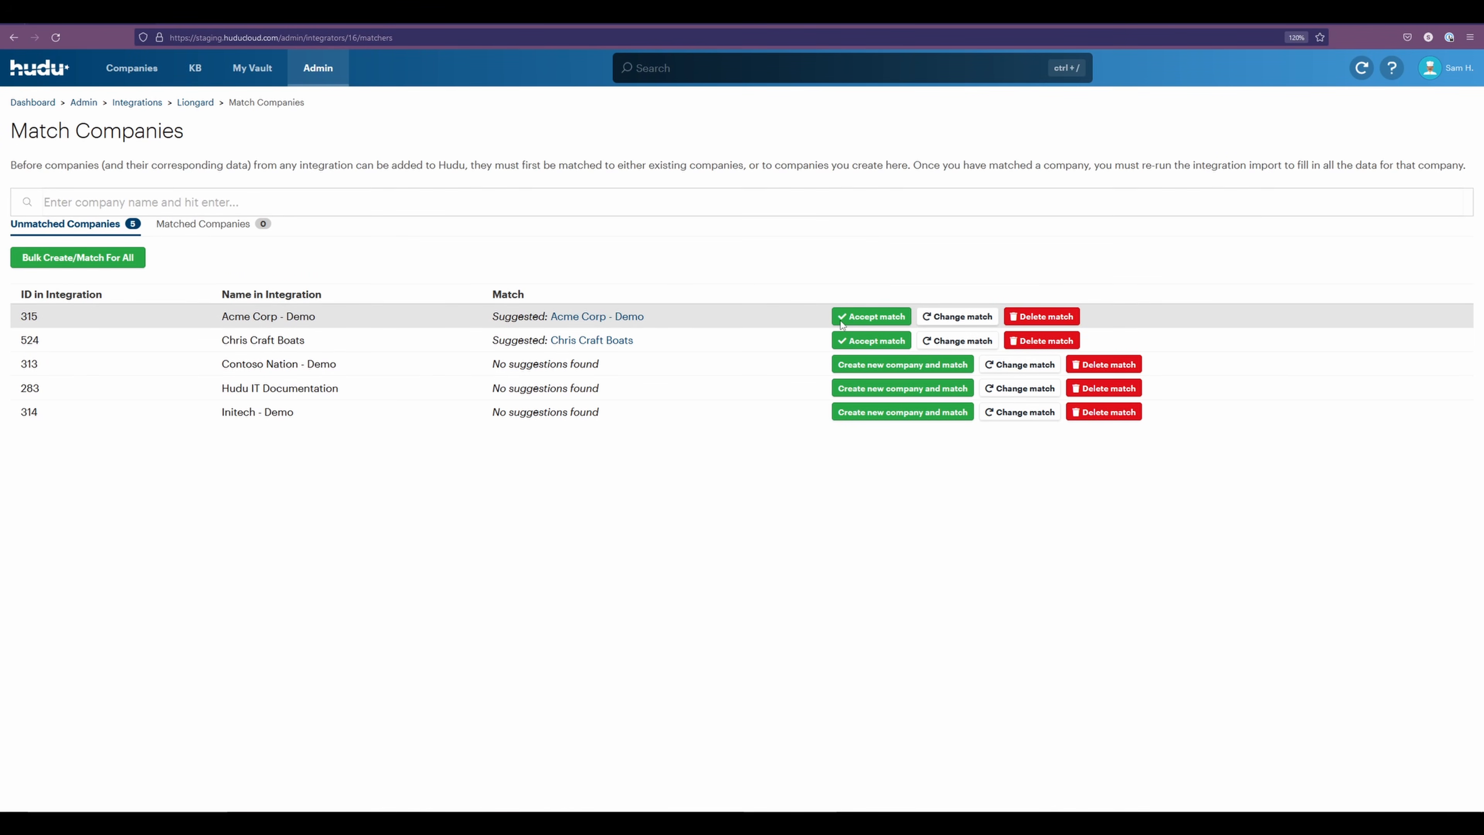
pyautogui.click(869, 318)
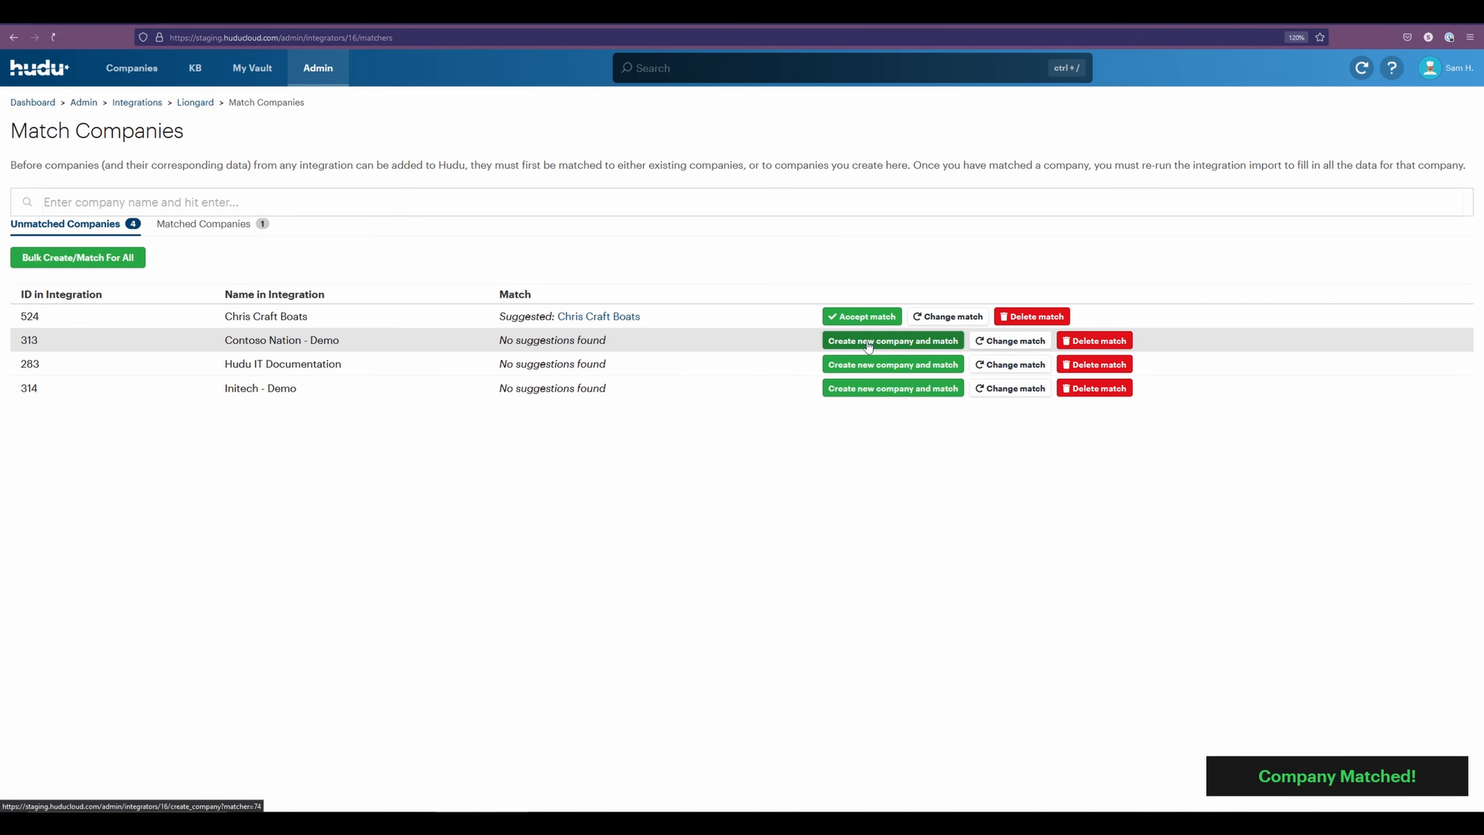
pyautogui.click(868, 344)
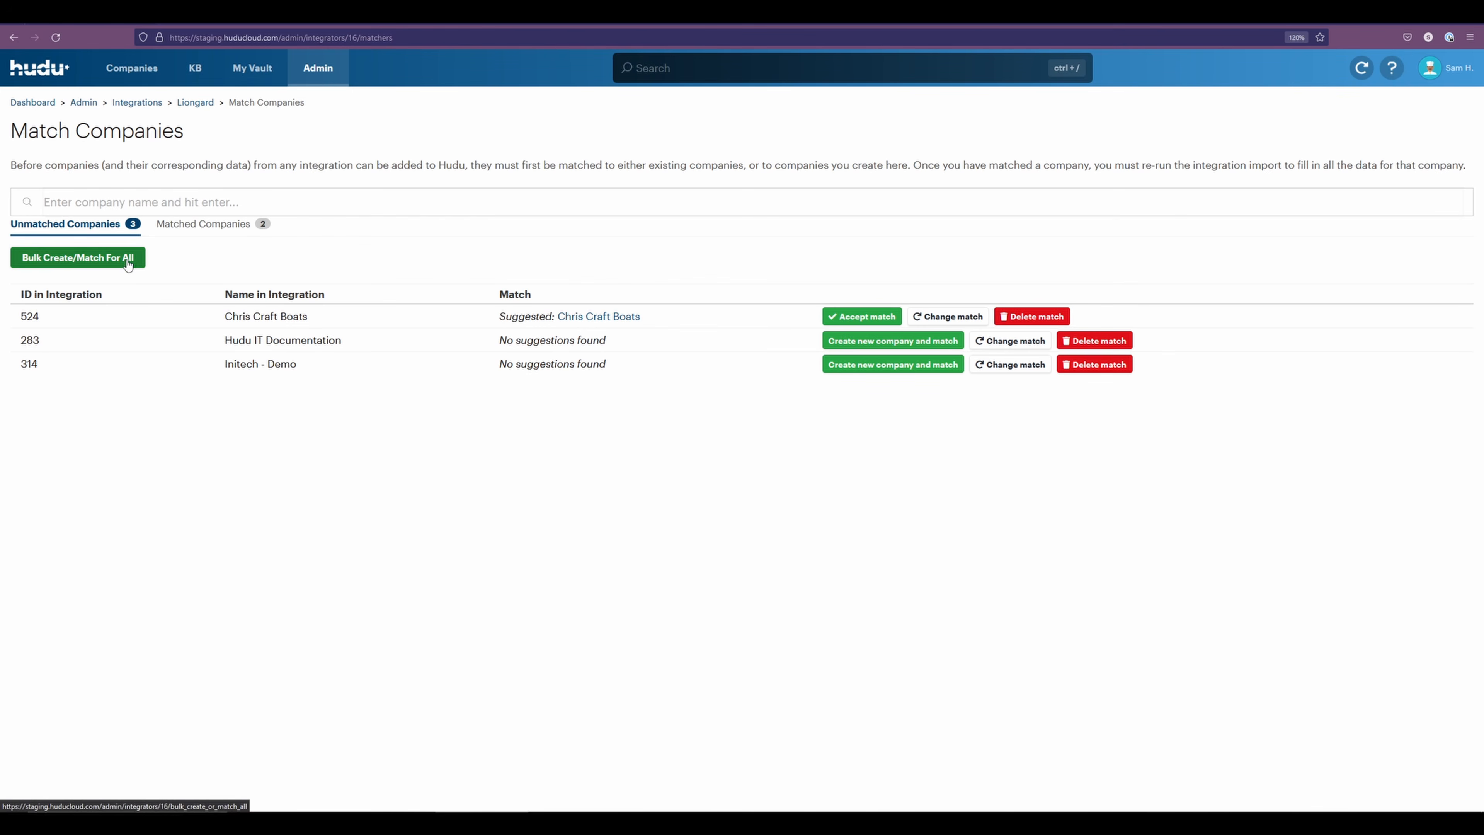
pyautogui.click(207, 224)
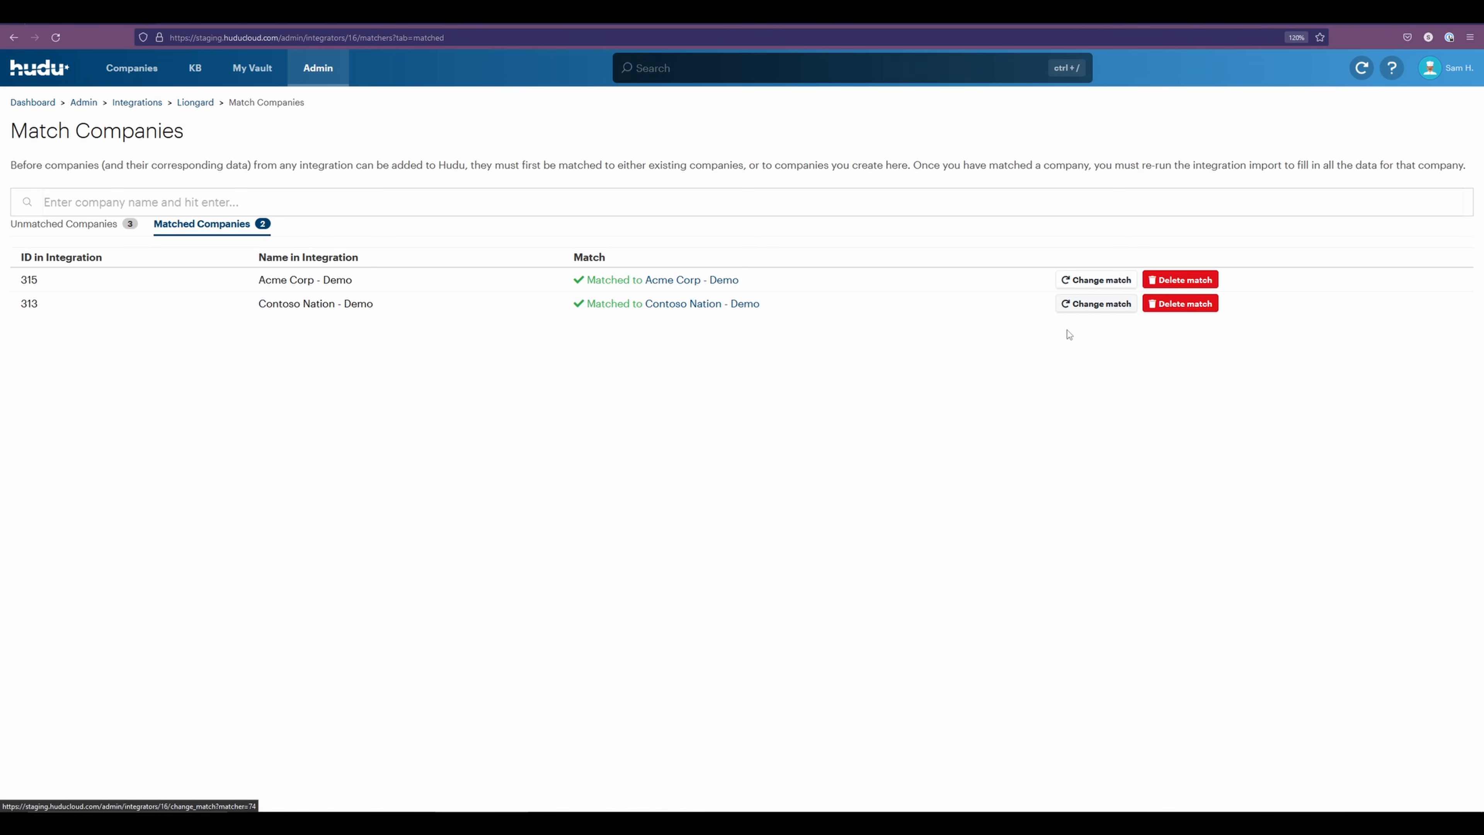
# Stop and restart the Liongard sync from its integration overview, and open the list of active integrations
pyautogui.click(204, 103)
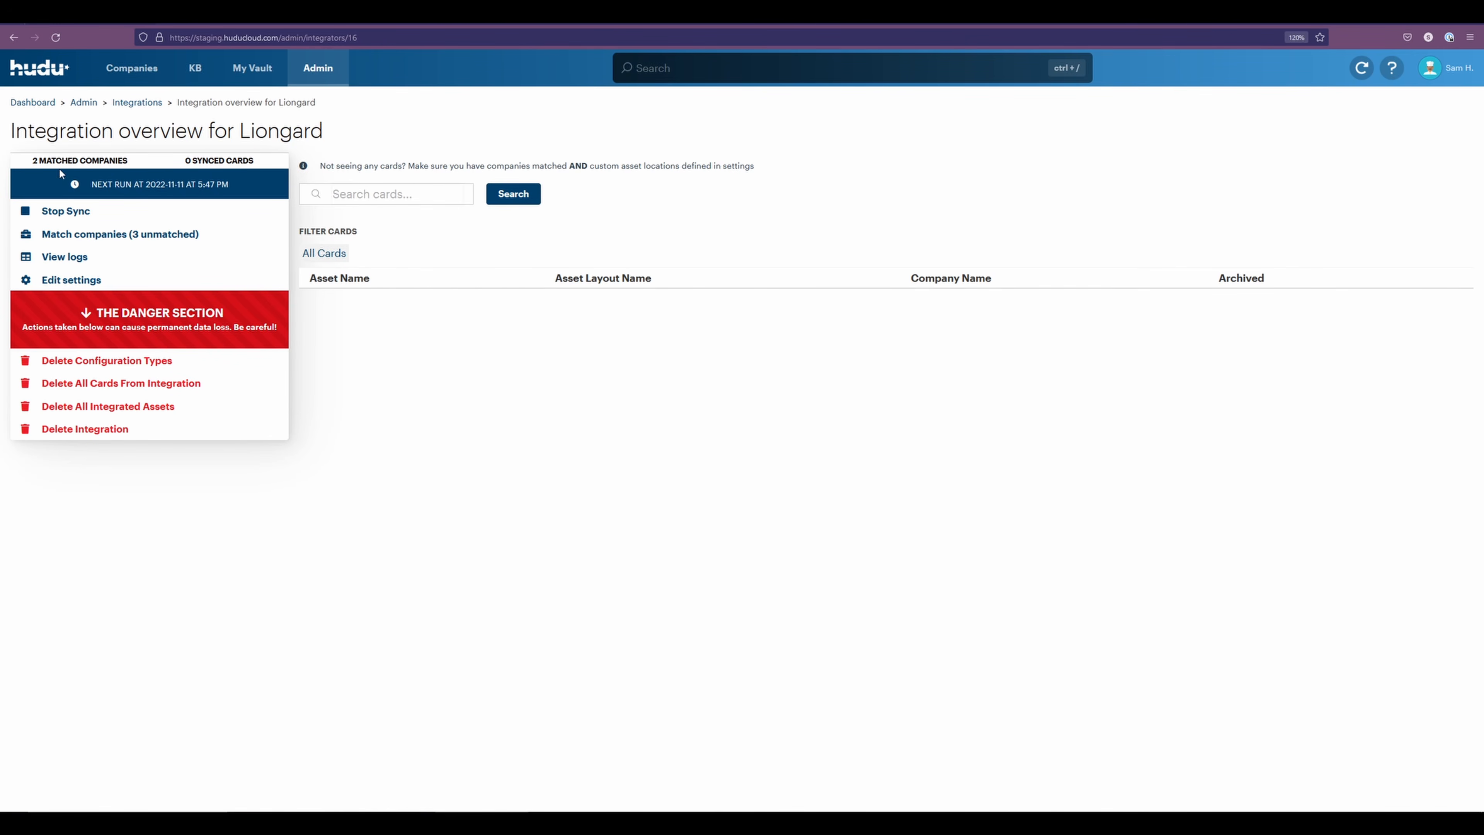
pyautogui.click(47, 211)
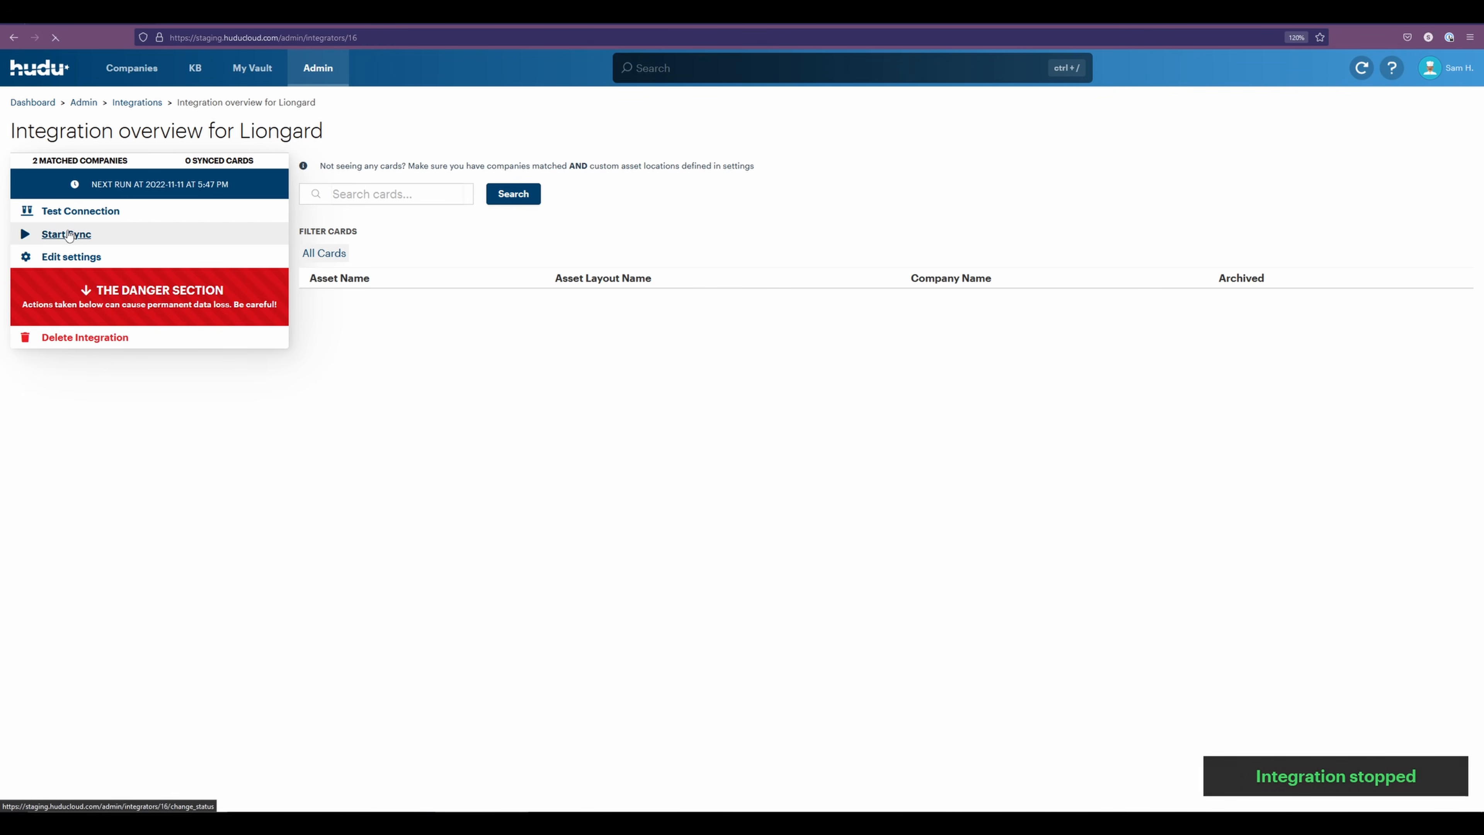
pyautogui.click(68, 235)
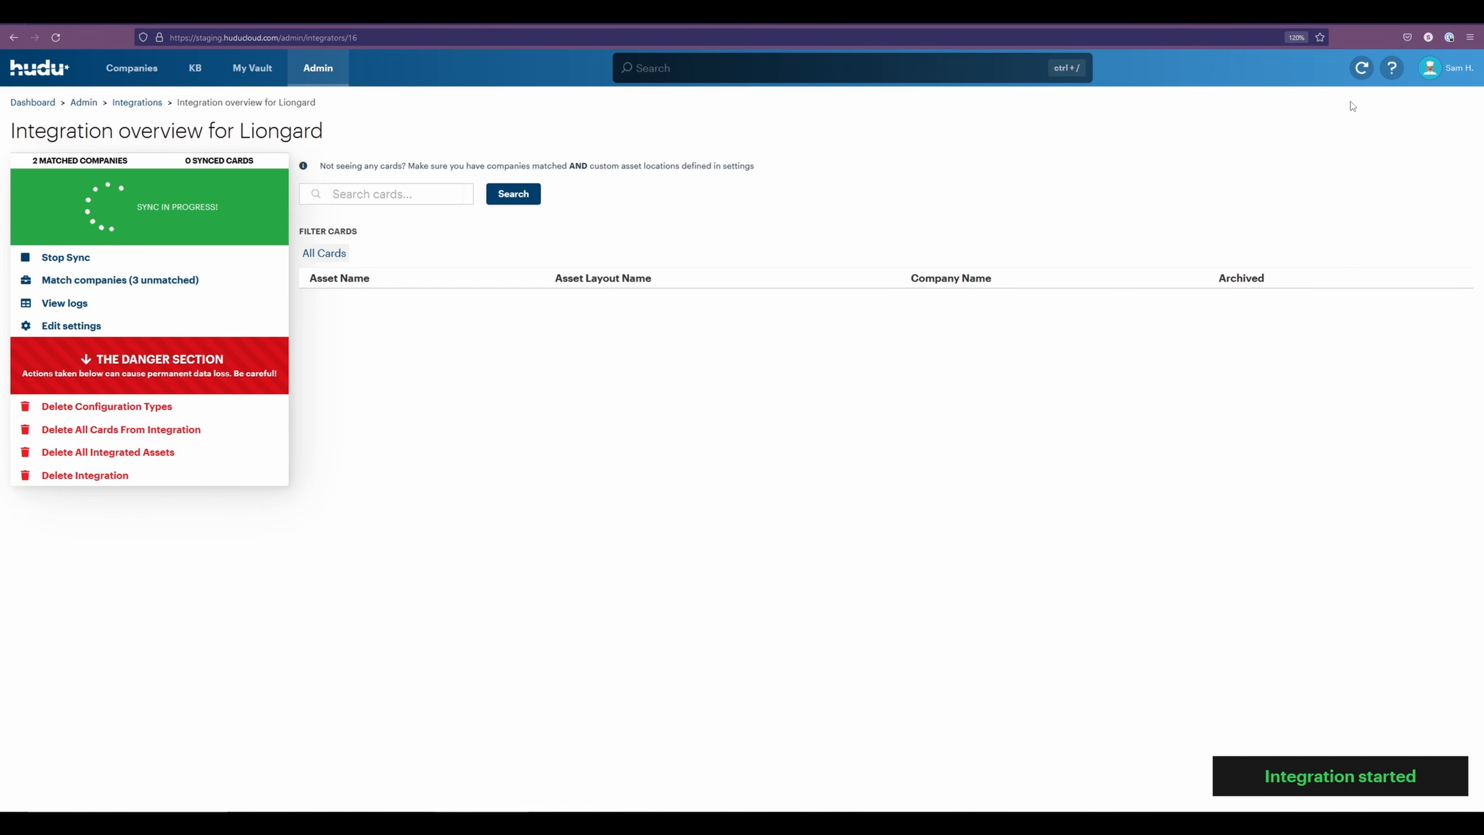
pyautogui.click(1361, 68)
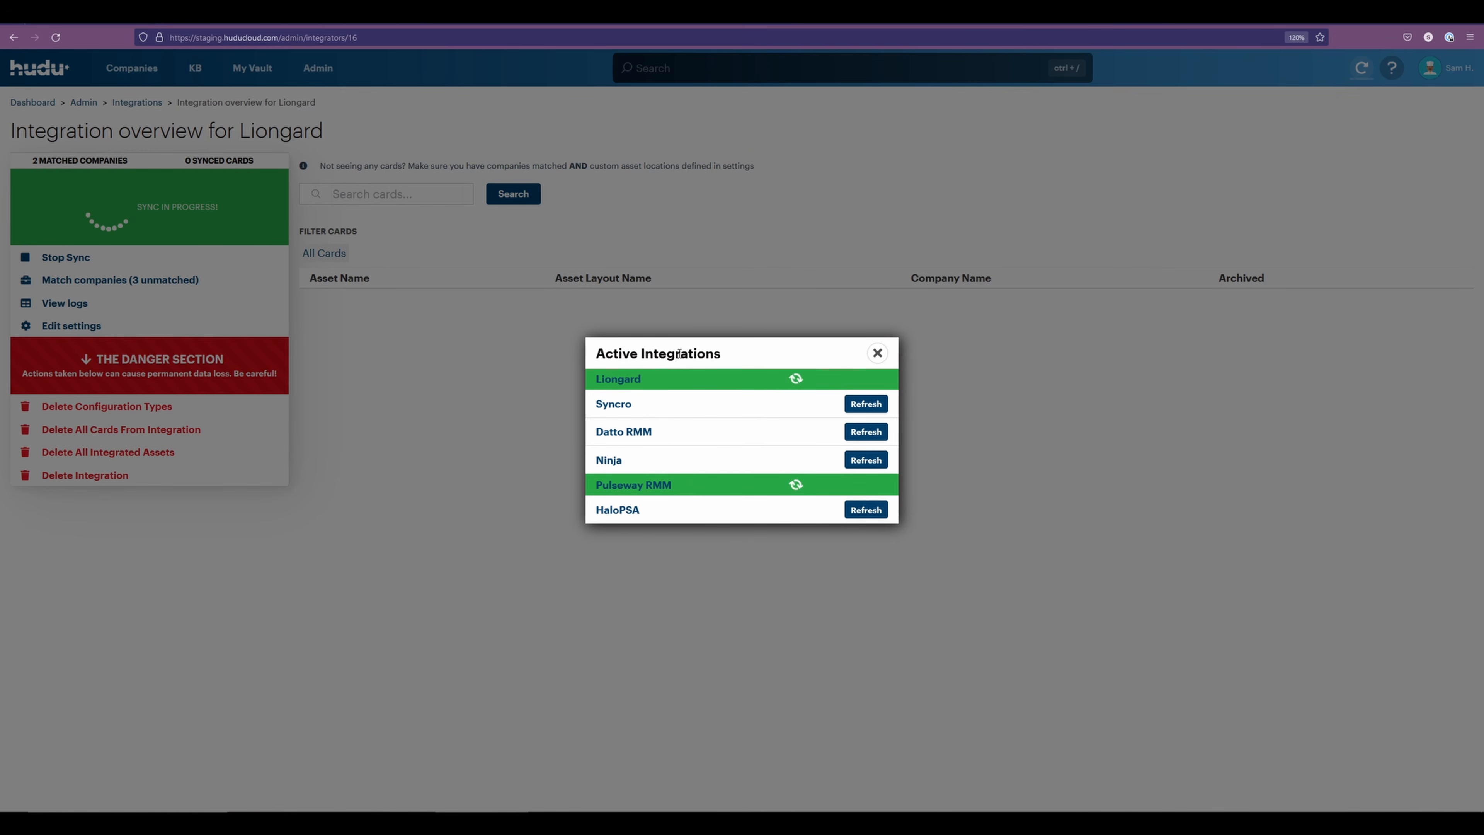
# Refresh the Liongard overview, accept the suggested match for Chris Craft Boats, and create and match companies for Hudu IT Documentation and Initech - Demo
pyautogui.click(877, 354)
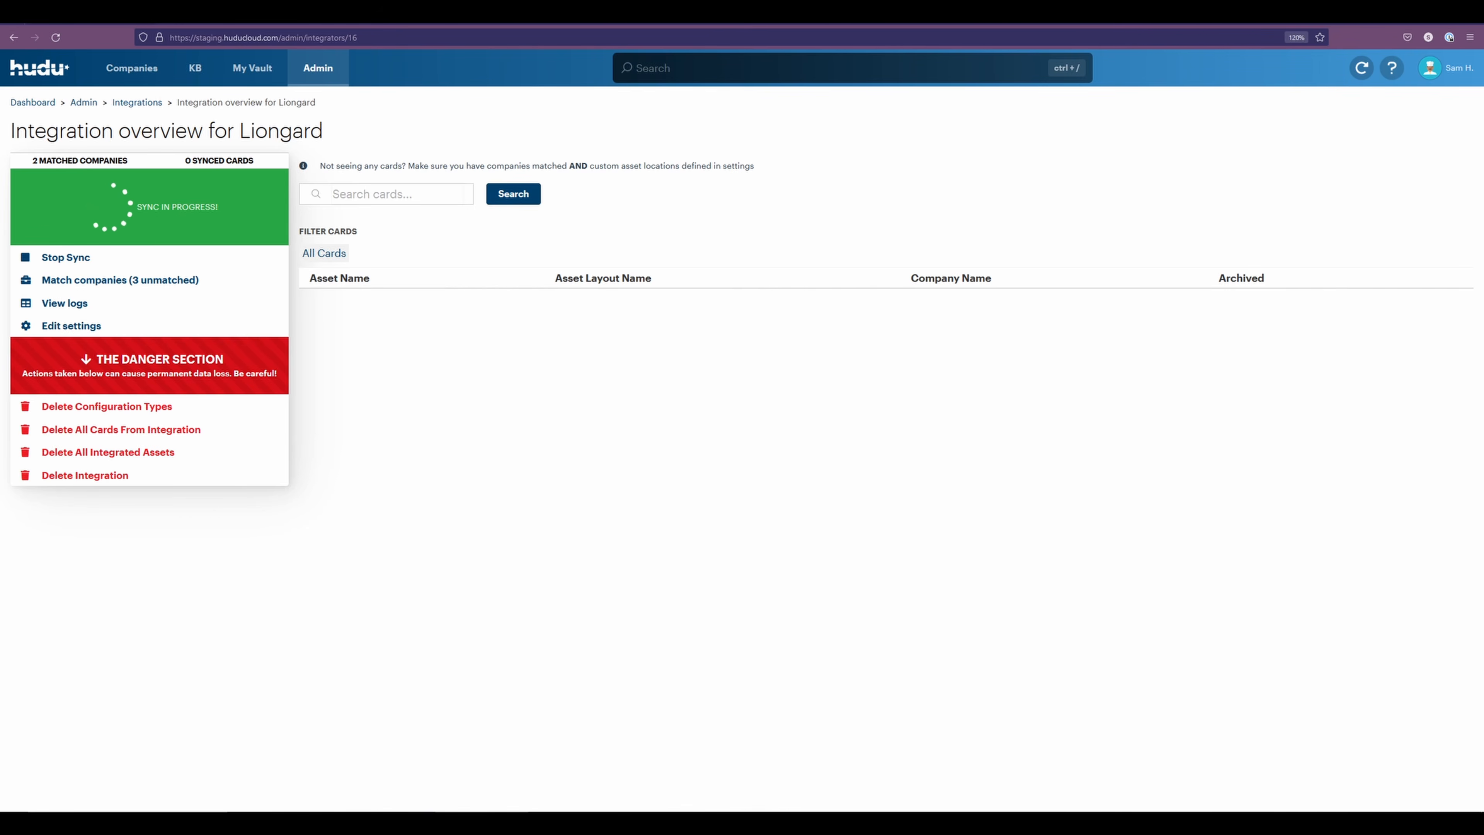
pyautogui.click(63, 36)
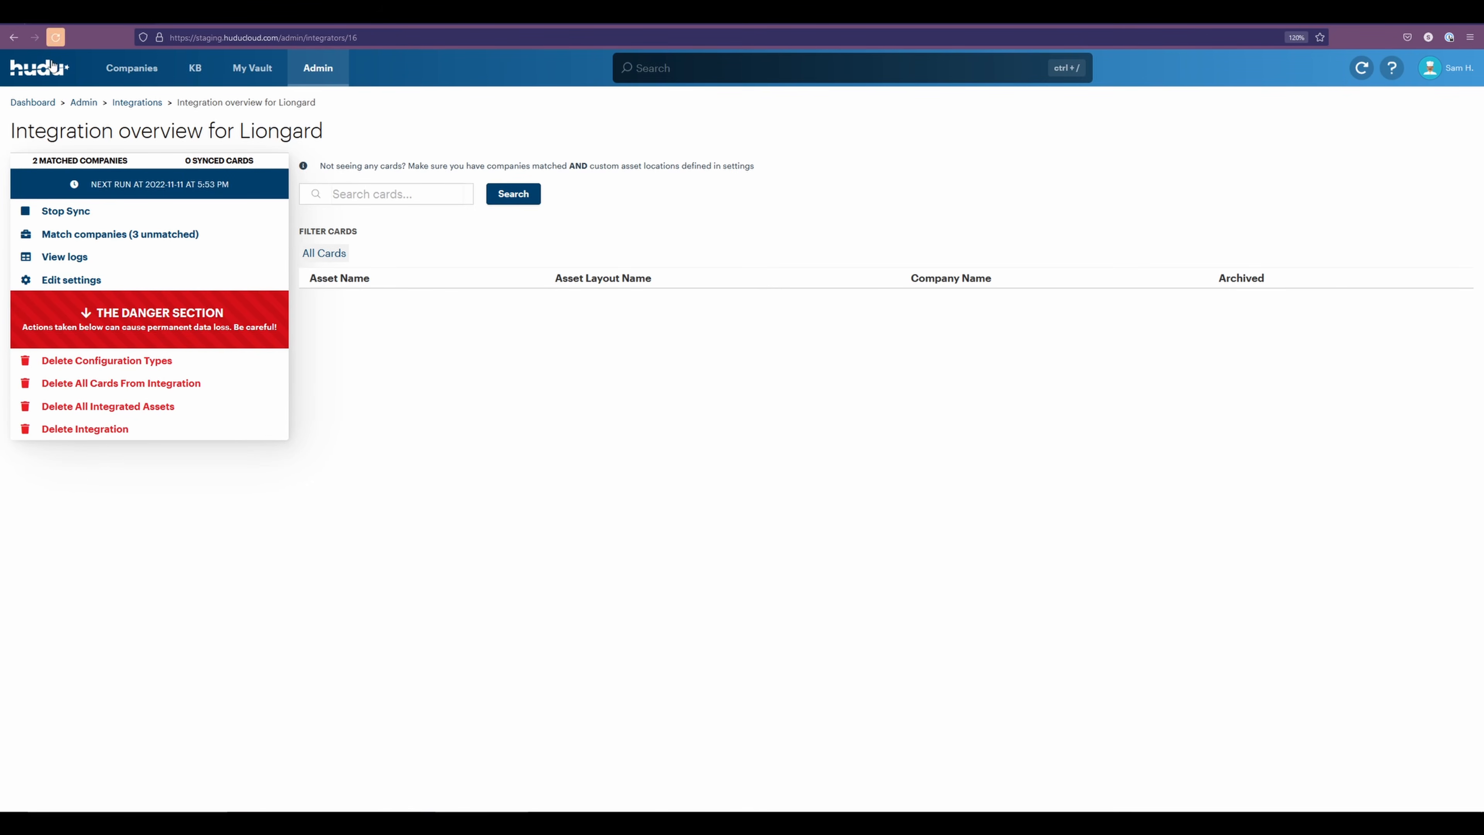
pyautogui.click(159, 234)
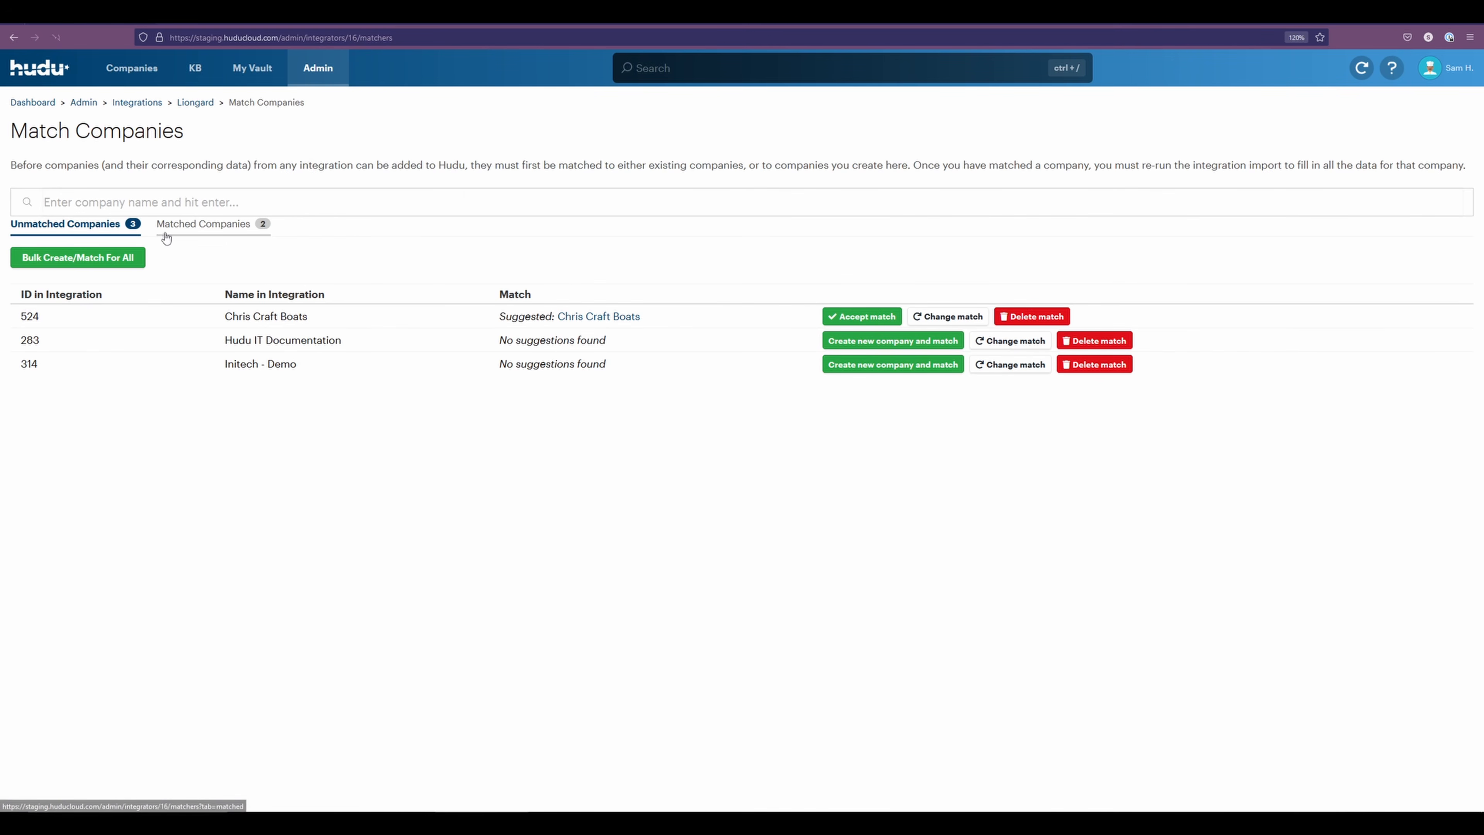
pyautogui.click(845, 320)
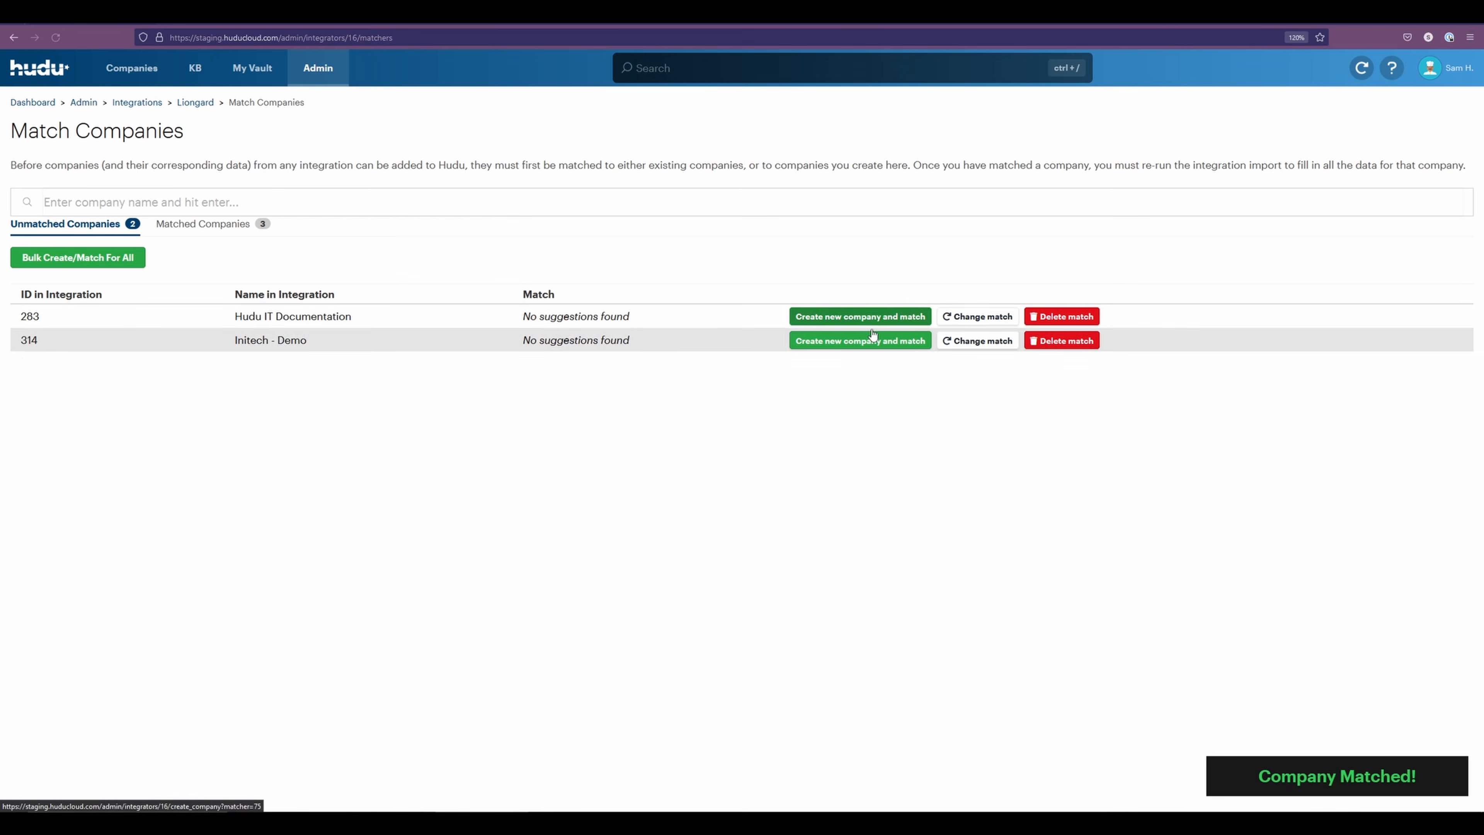
pyautogui.click(870, 323)
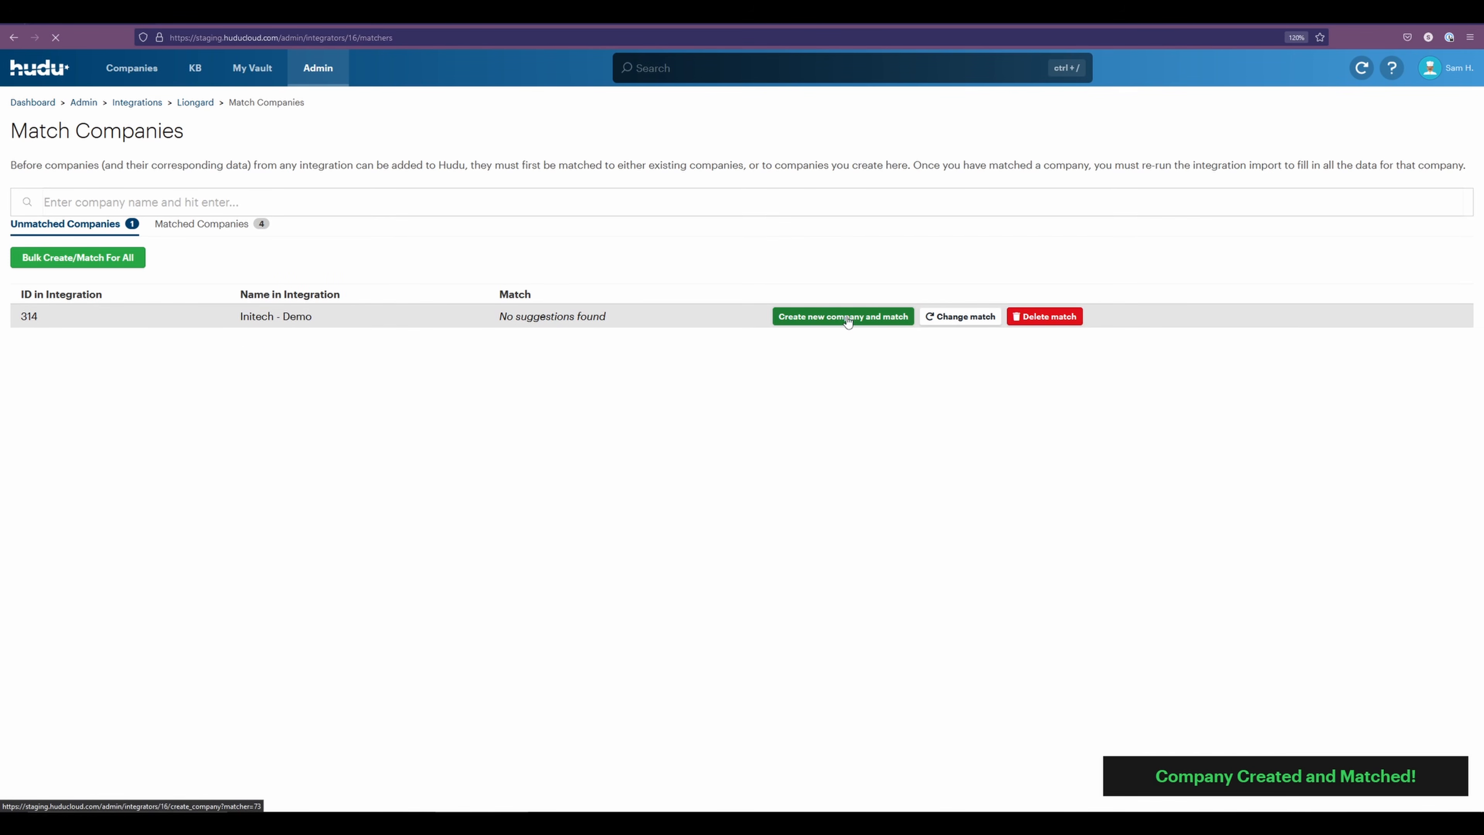
pyautogui.click(848, 321)
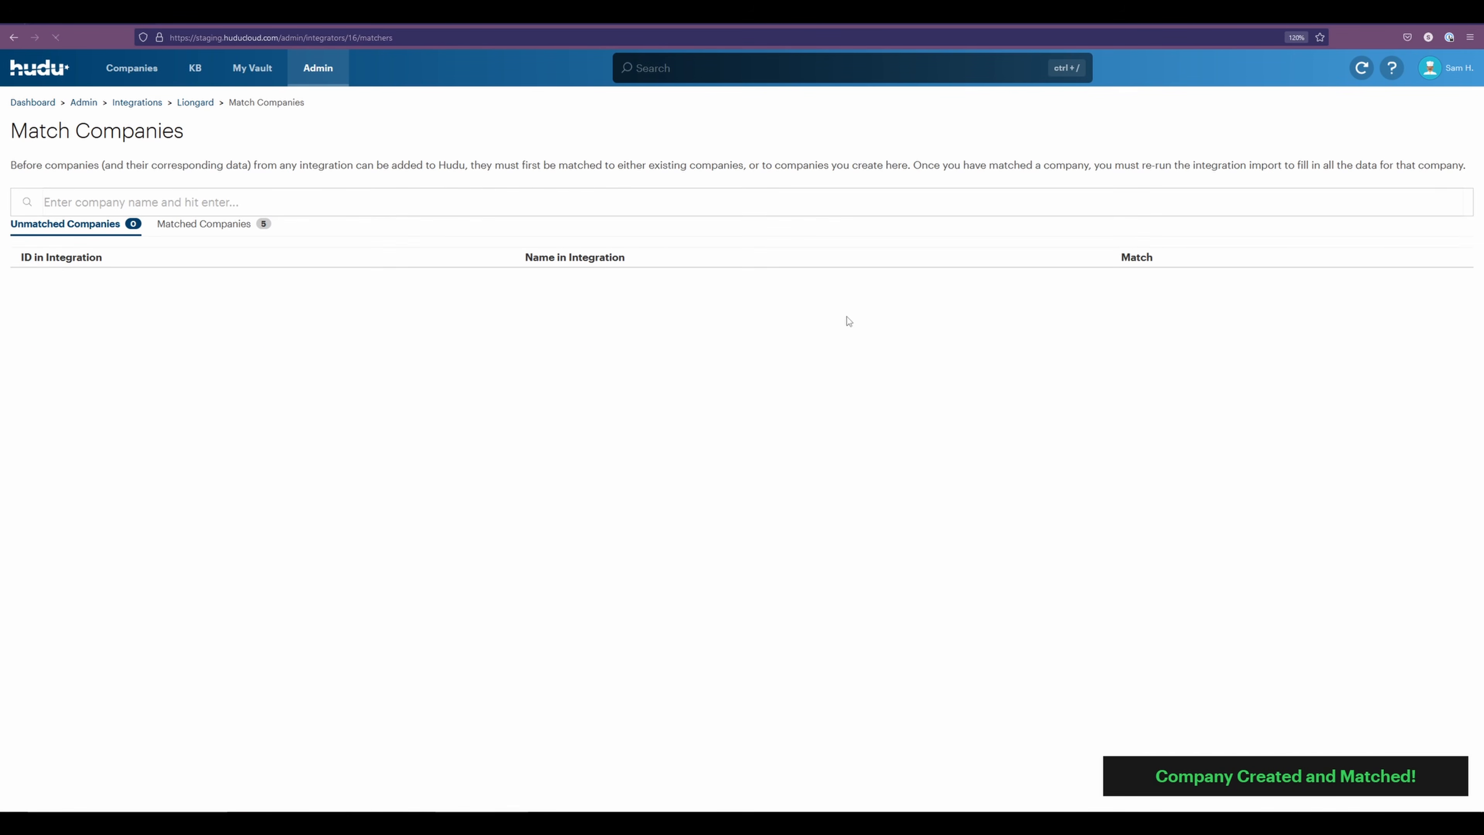
# Open the synced Office 365 - Initech asset from the Liongard integration overview and examine its Licensing, Users, Roles, Groups, Mailboxes, Secure Score and Domains data
pyautogui.click(195, 102)
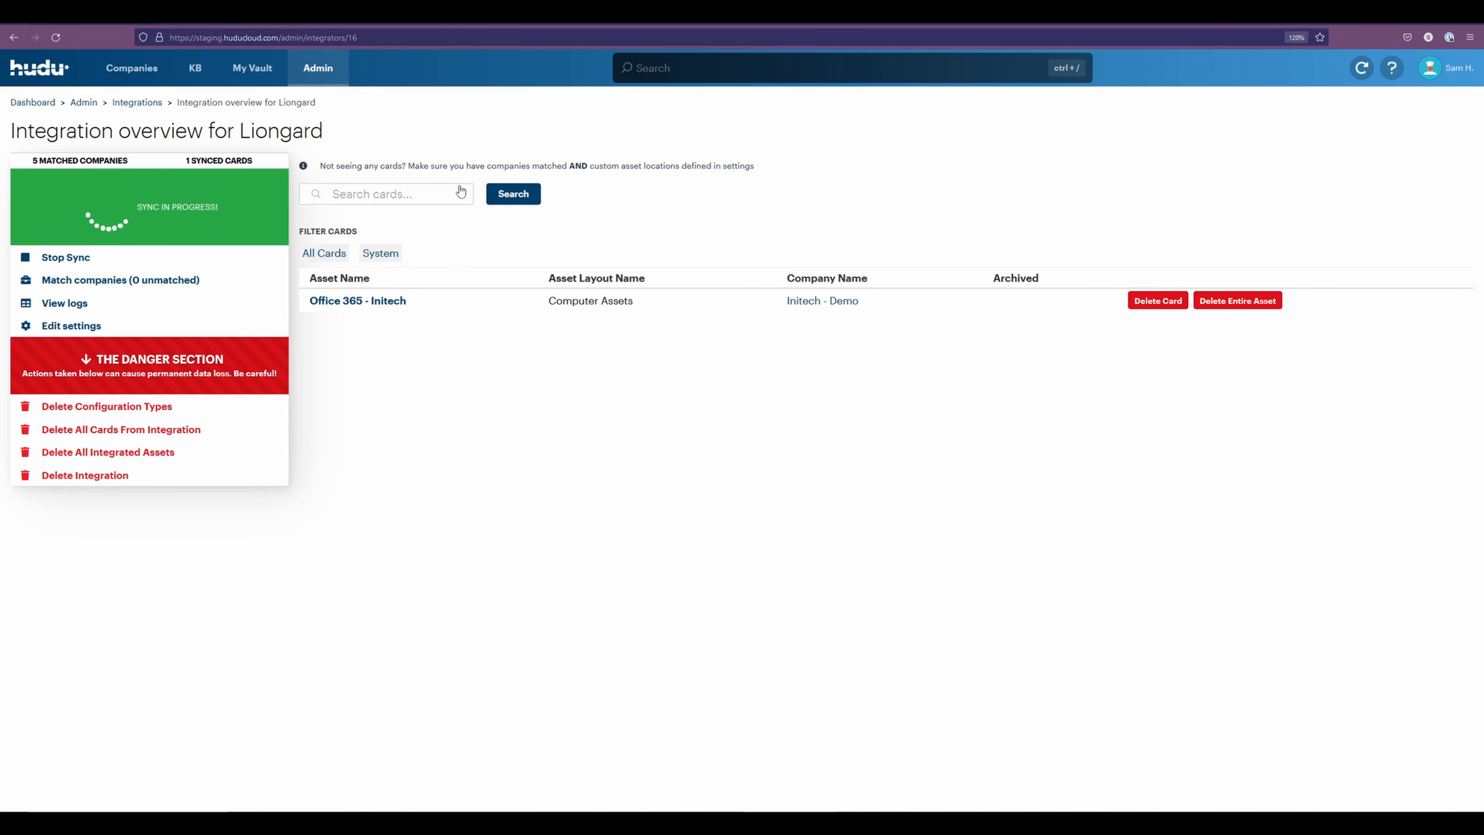
pyautogui.click(352, 301)
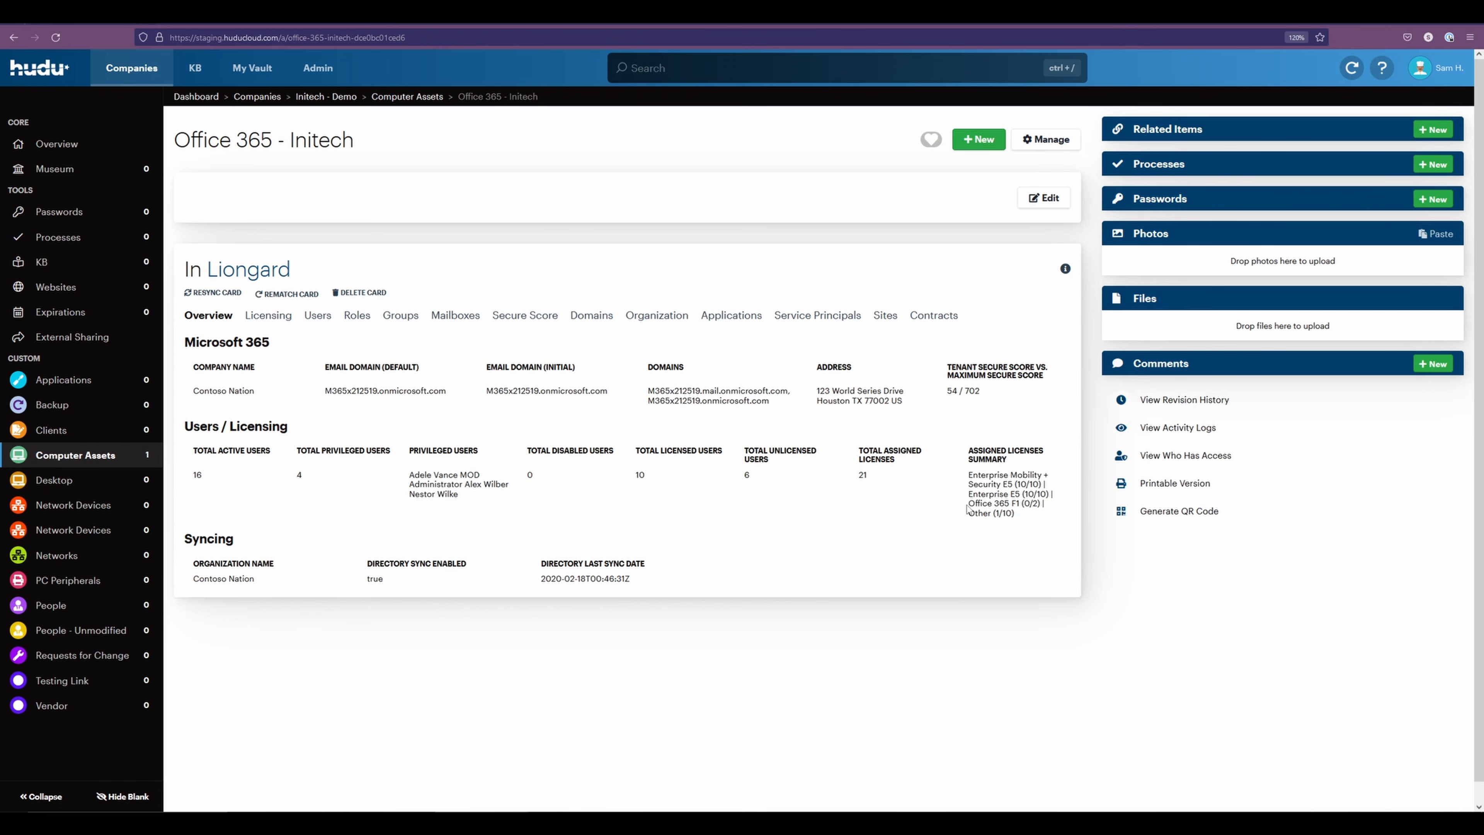
pyautogui.click(267, 319)
pyautogui.click(317, 317)
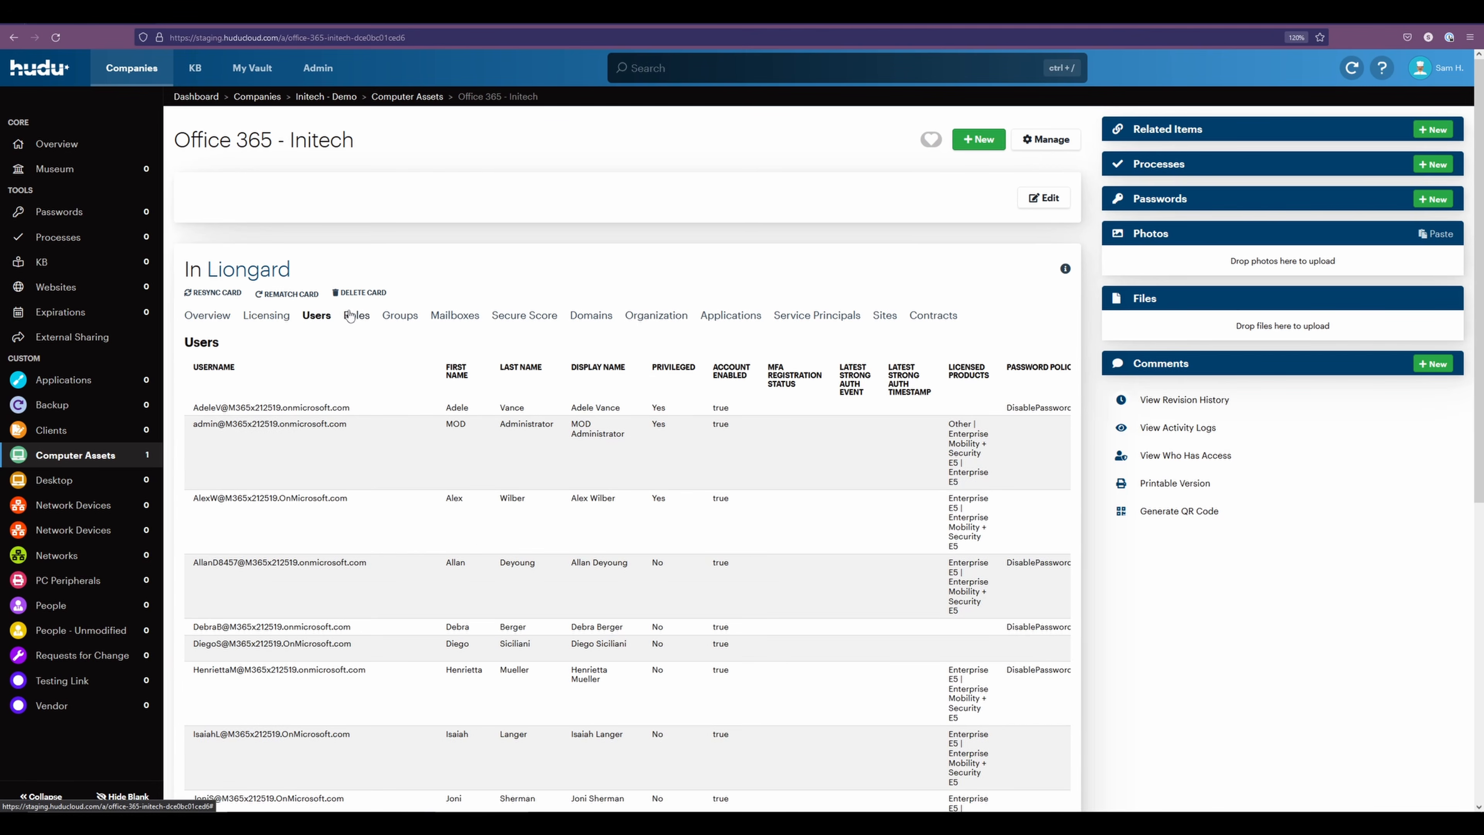
pyautogui.click(357, 317)
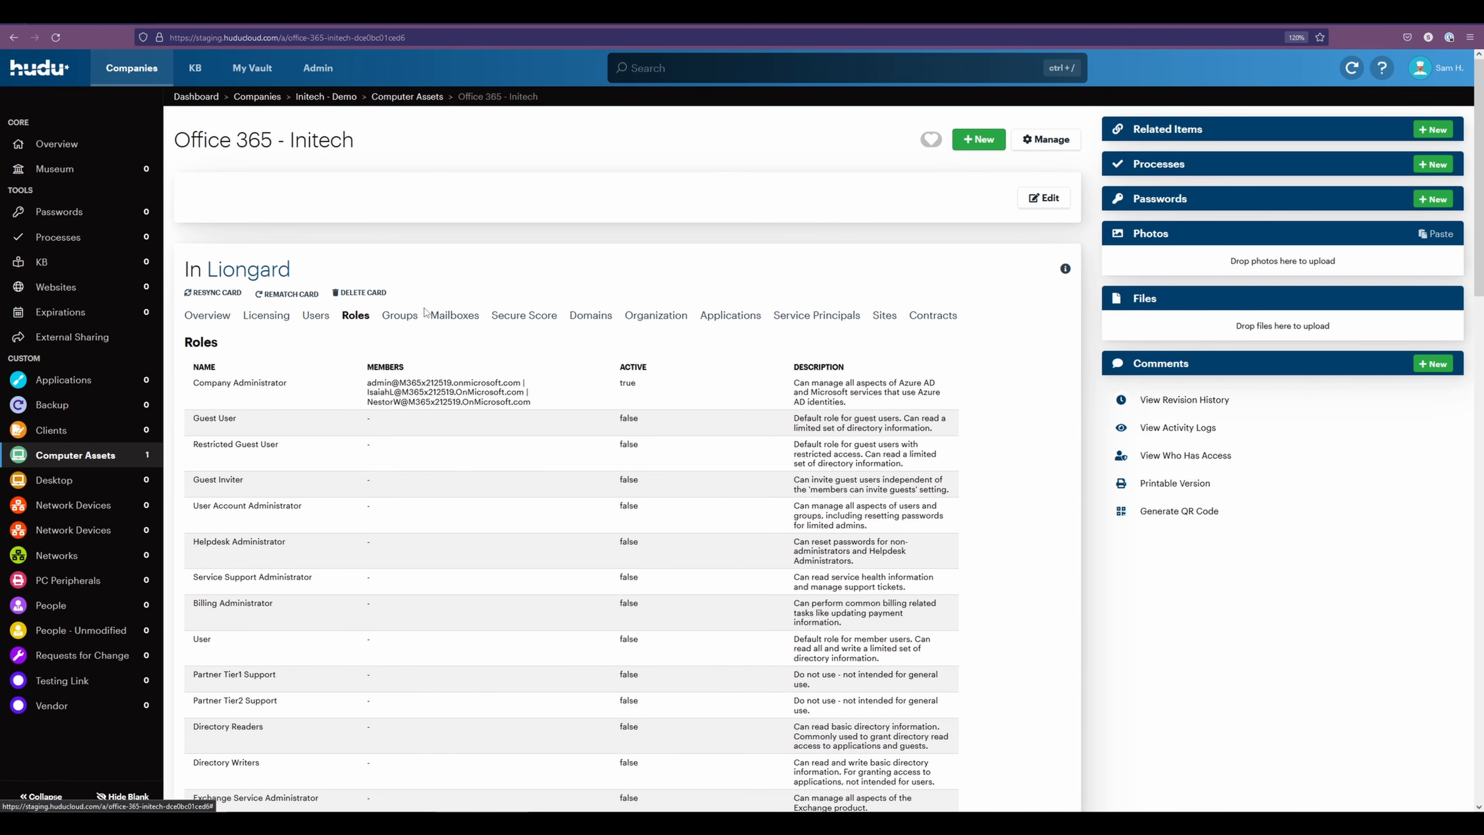
pyautogui.click(411, 322)
pyautogui.click(447, 319)
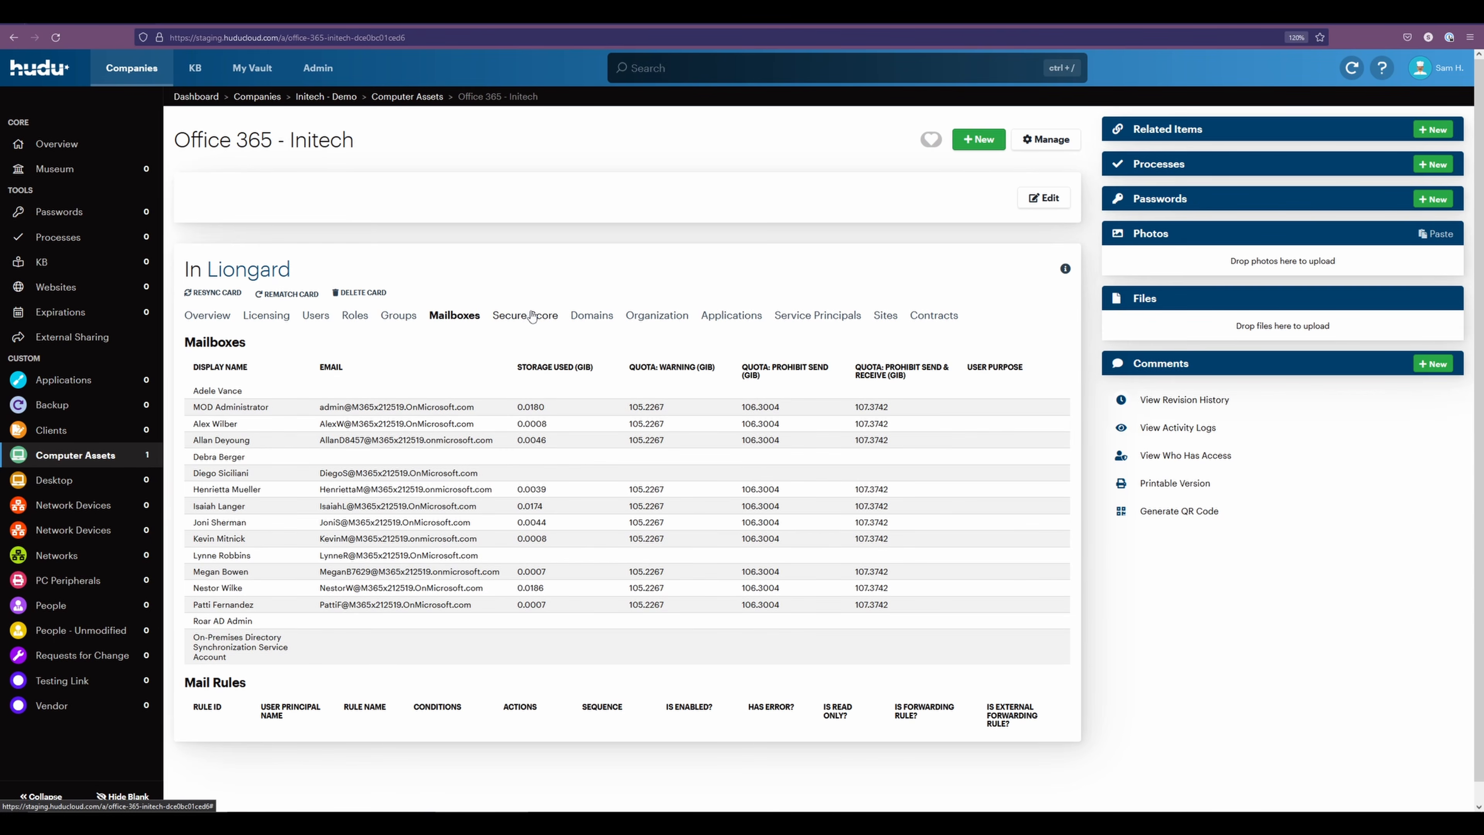
pyautogui.click(532, 316)
pyautogui.click(596, 320)
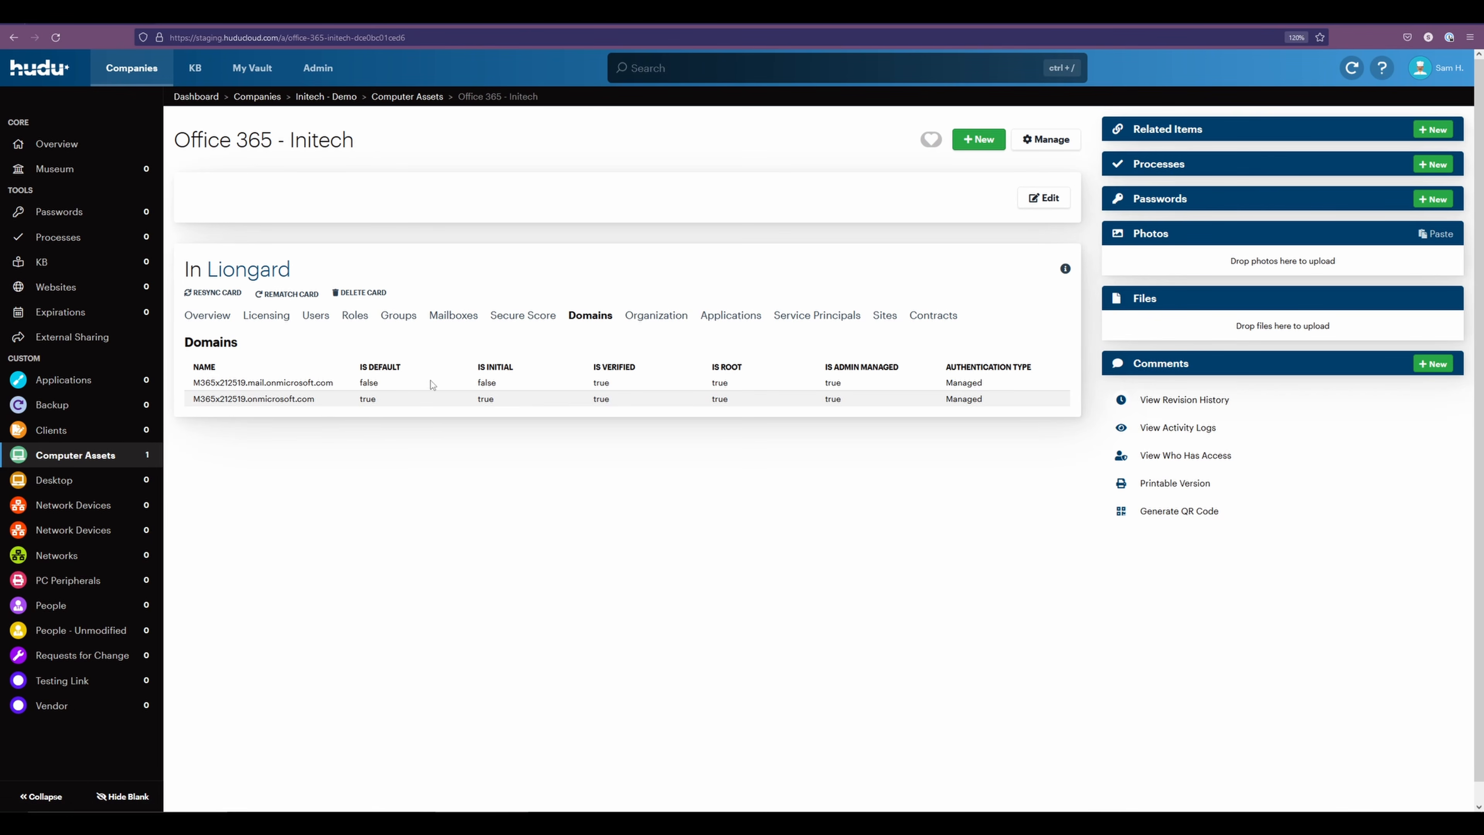
# Highlight the Office 365 - Initech asset's title, clear the highlight, and return to the Liongard integration overview
pyautogui.tripleClick(232, 143)
pyautogui.click(260, 195)
pyautogui.click(14, 37)
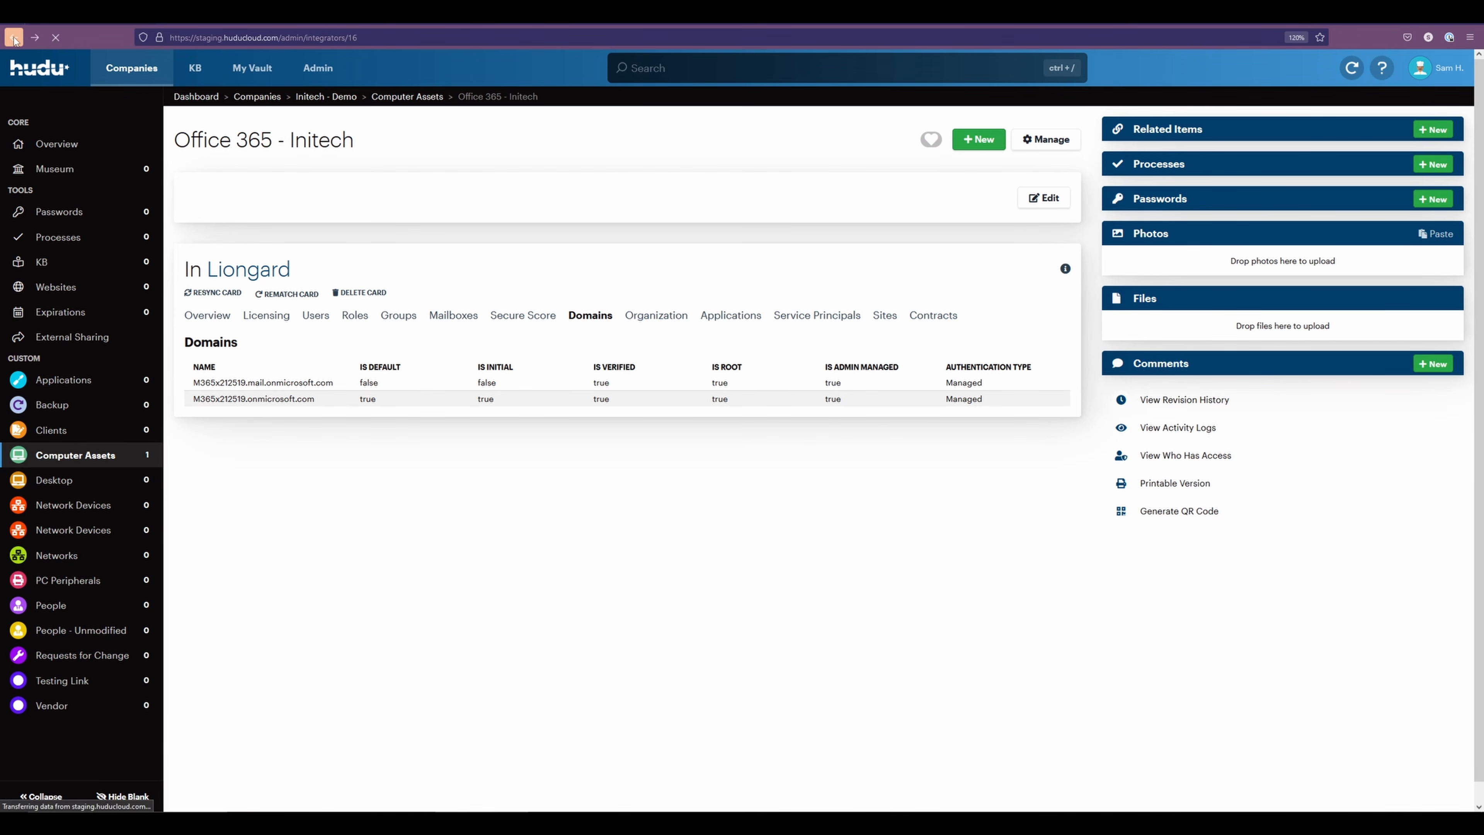